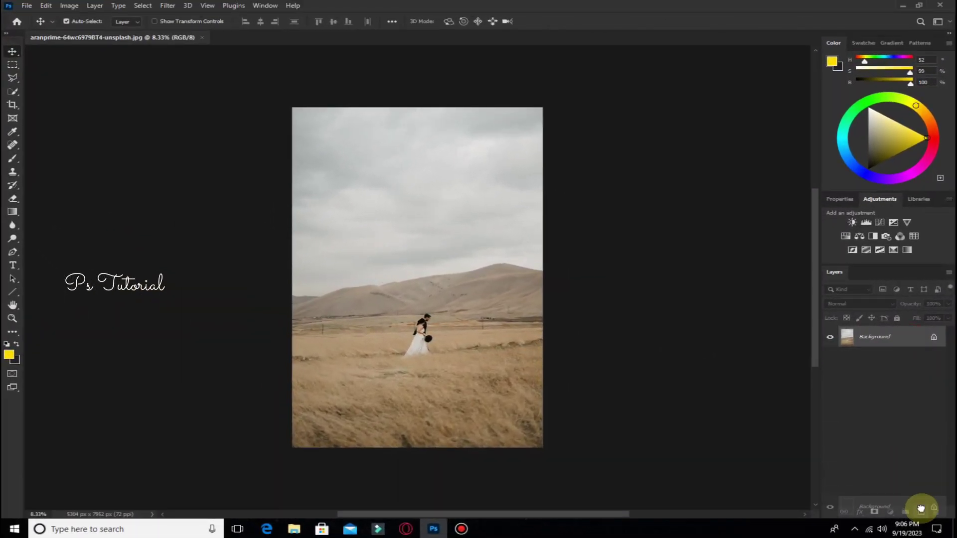
- Duplicate the Background layer and replace the grey sky with a blue cloudy sky, brightness 49
left_click_drag(718, 330, 921, 512)
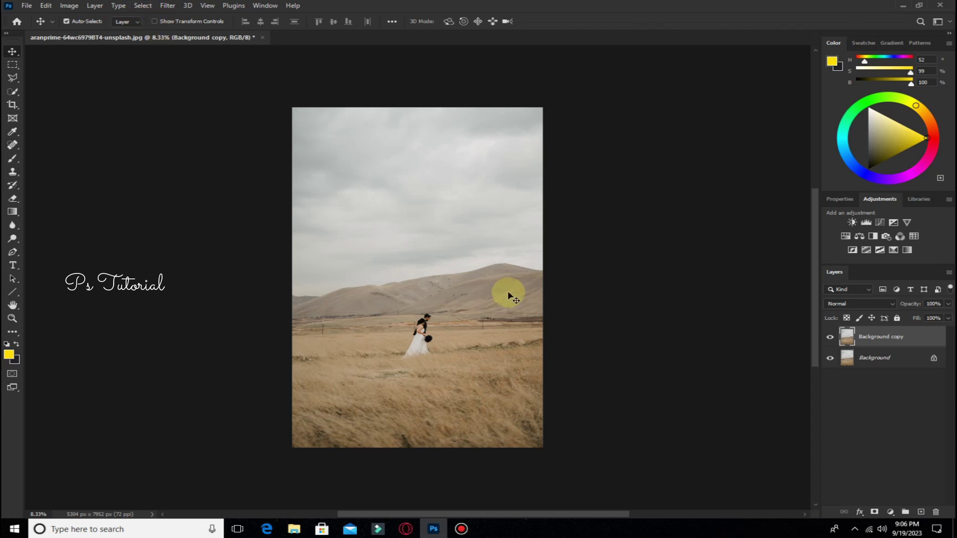
left_click(46, 5)
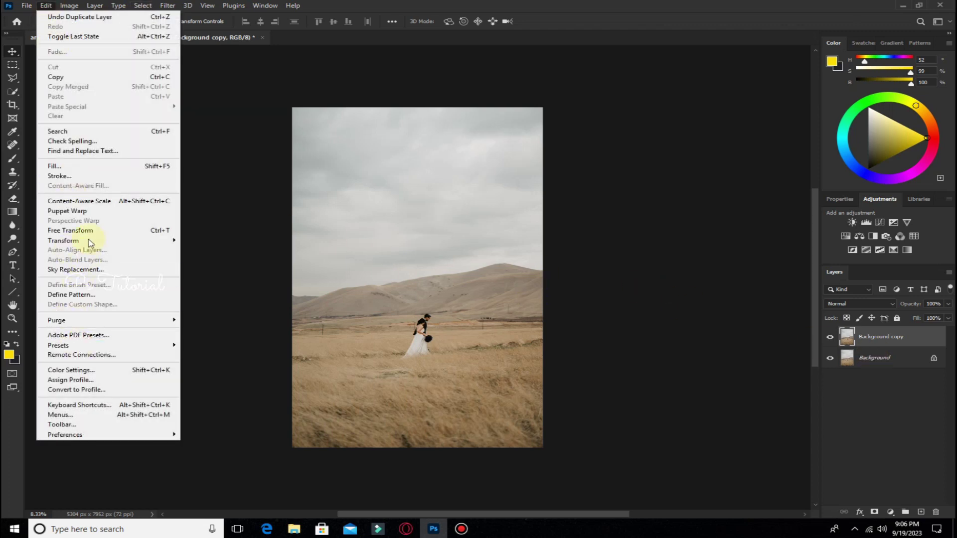
left_click(80, 270)
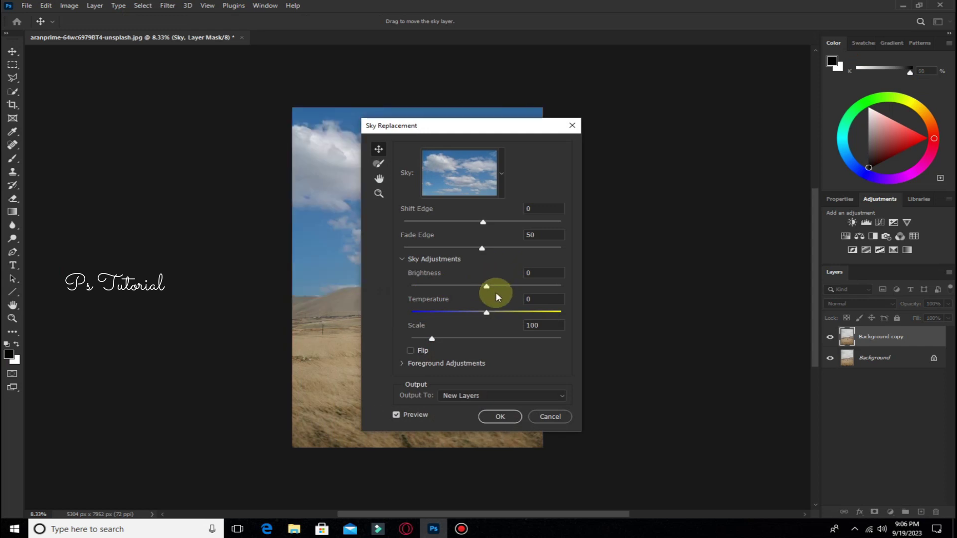
left_click_drag(487, 287, 502, 287)
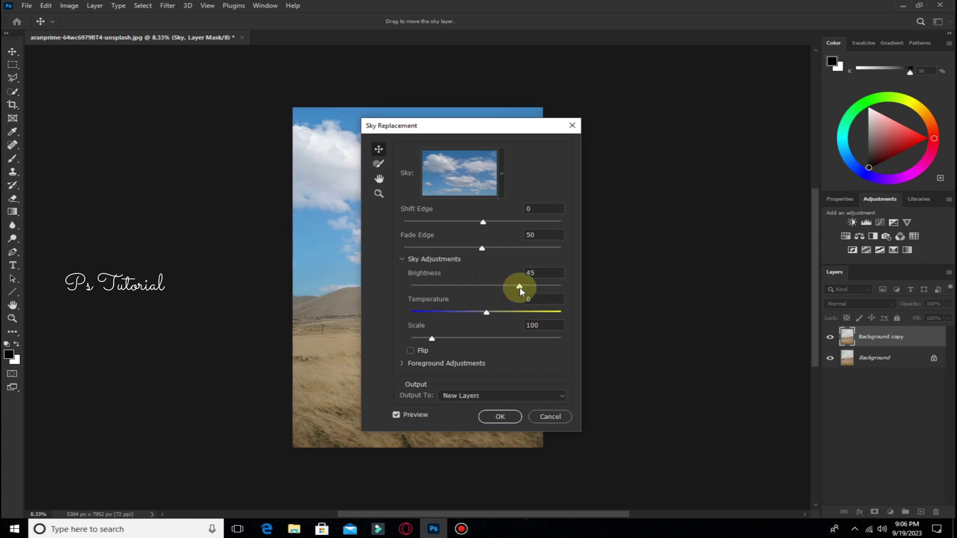
left_click_drag(522, 292, 522, 292)
left_click(500, 418)
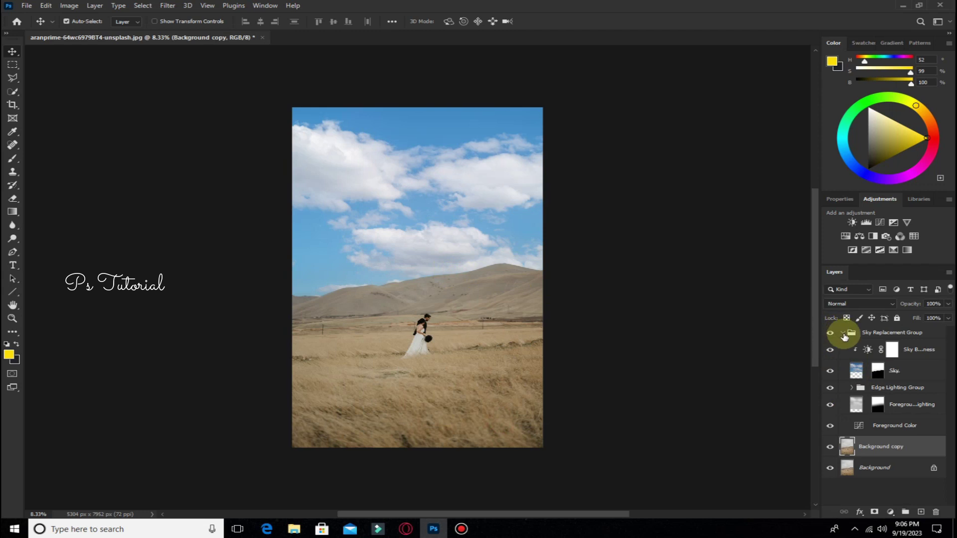
- Merge the Sky Replacement Group into one layer, hide Background, and duplicate the merged layer
left_click(842, 333)
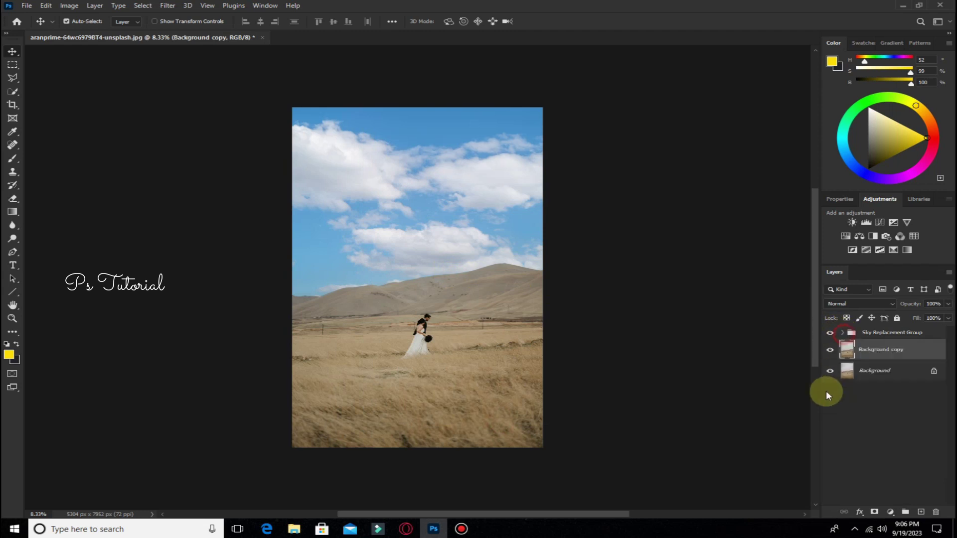
right_click(881, 351)
left_click(774, 396)
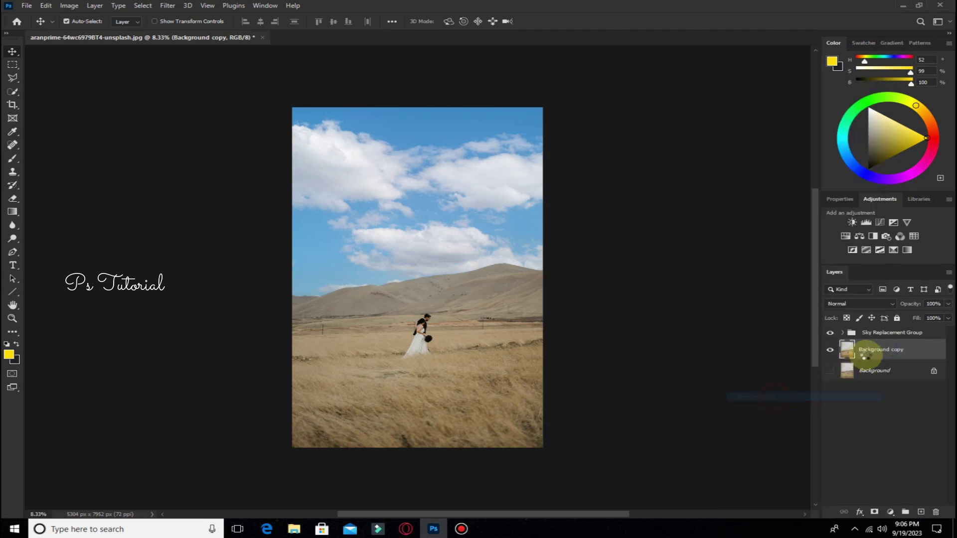
left_click(830, 358)
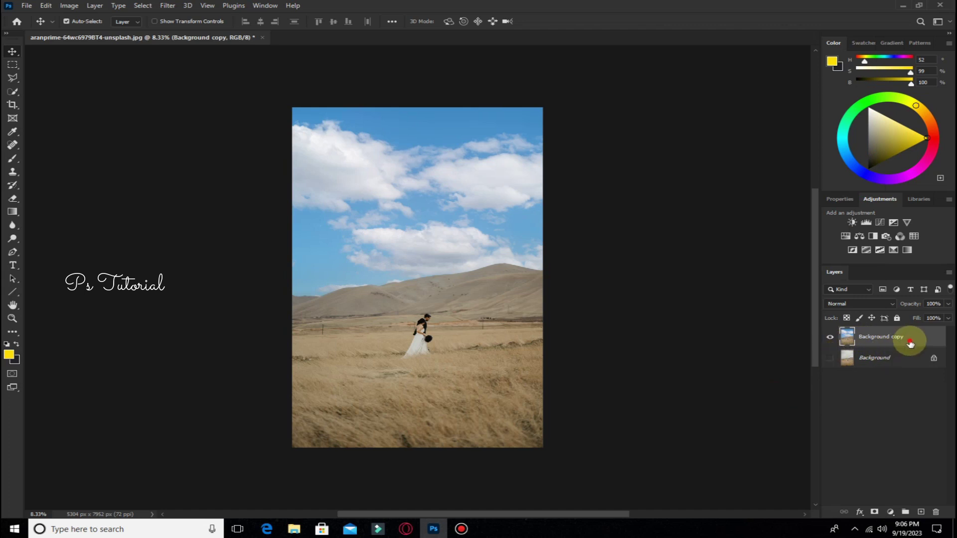
left_click_drag(911, 344, 921, 512)
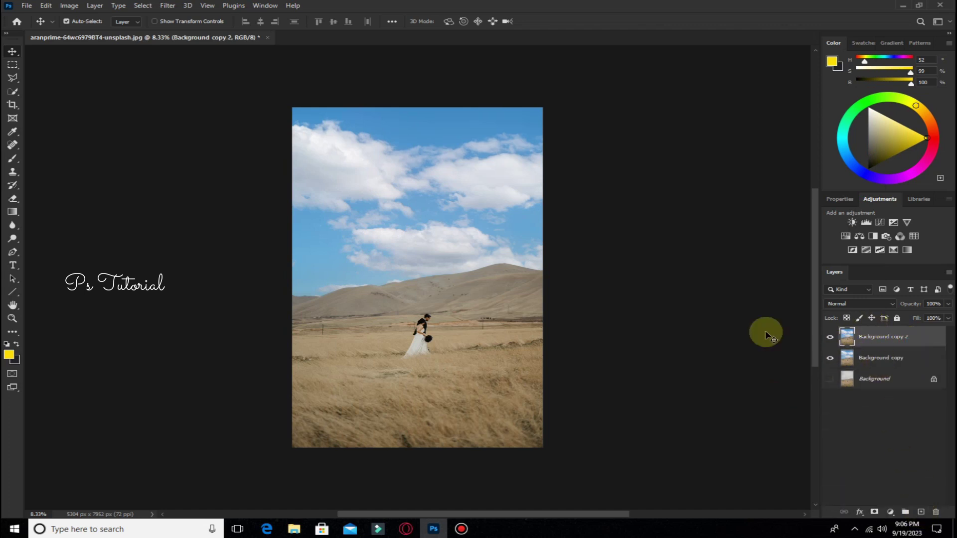
- Use the Camera Raw Filter to raise yellow saturation to +73
left_click(165, 6)
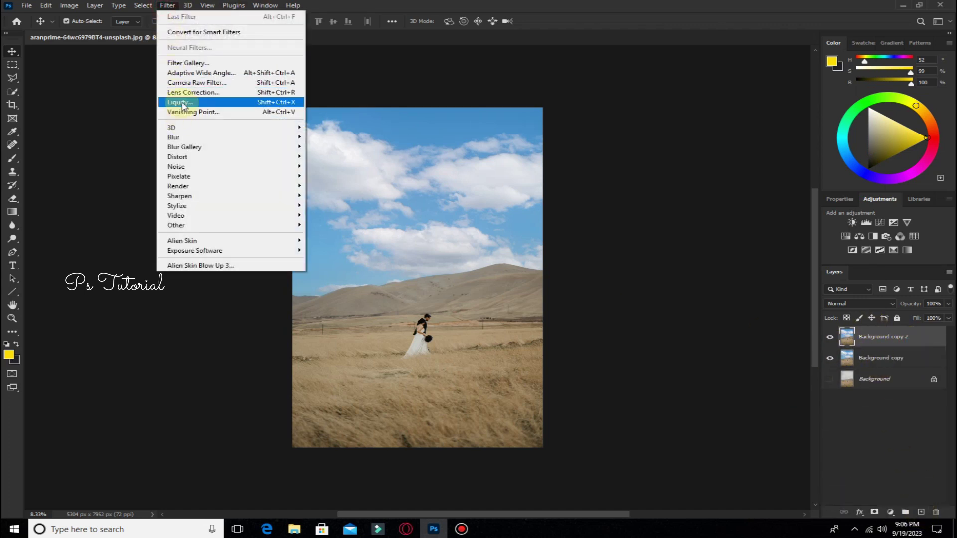
left_click(195, 82)
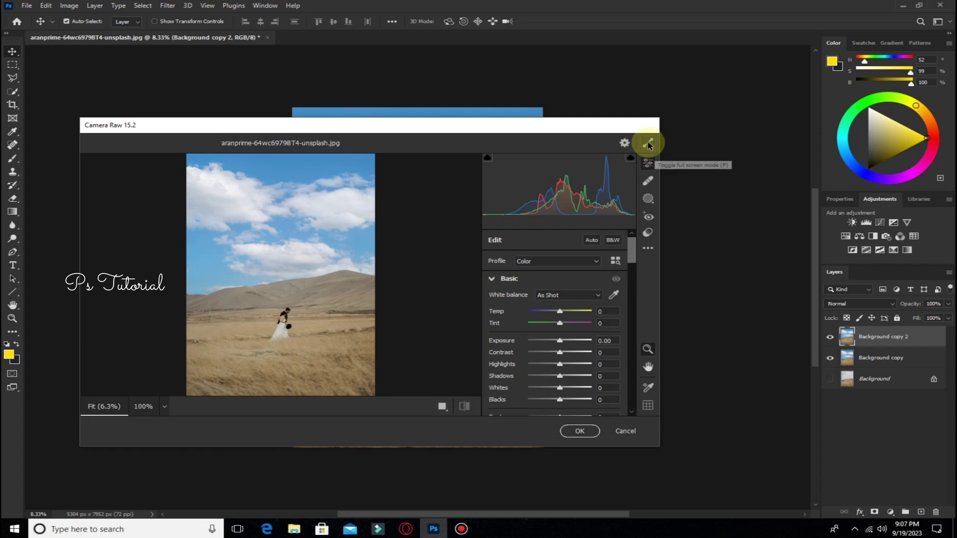
left_click(648, 144)
scroll(843, 354, "down", 3)
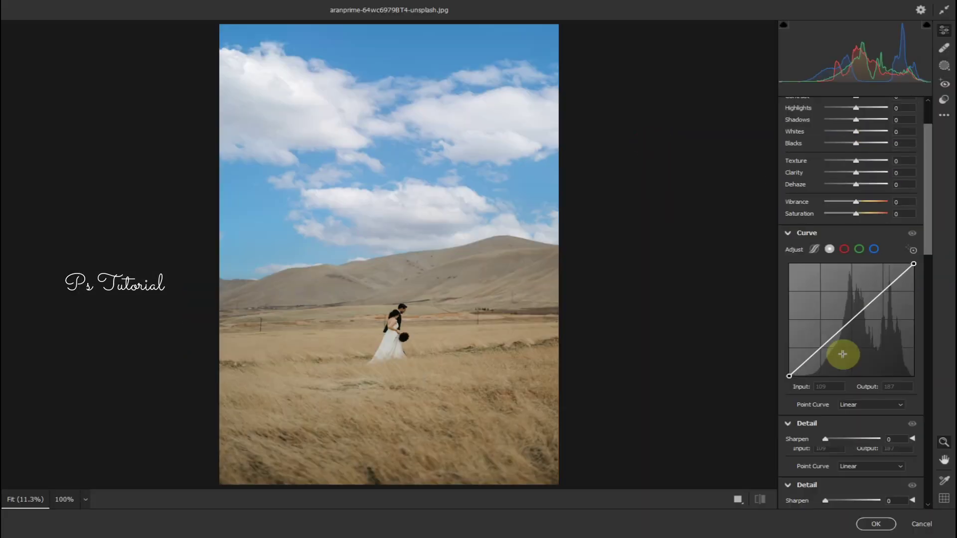
scroll(843, 353, "down", 2)
scroll(843, 356, "down", 2)
scroll(843, 355, "down", 3)
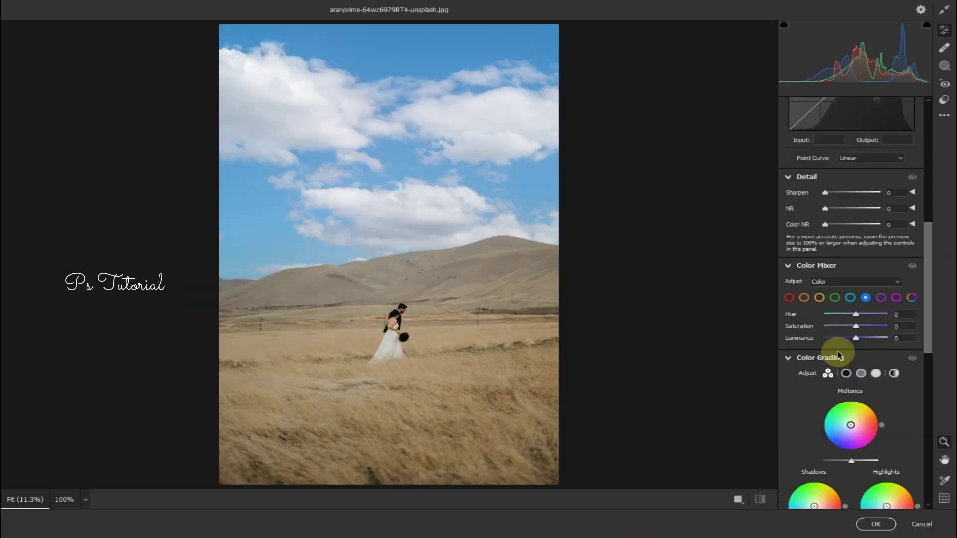
left_click(820, 301)
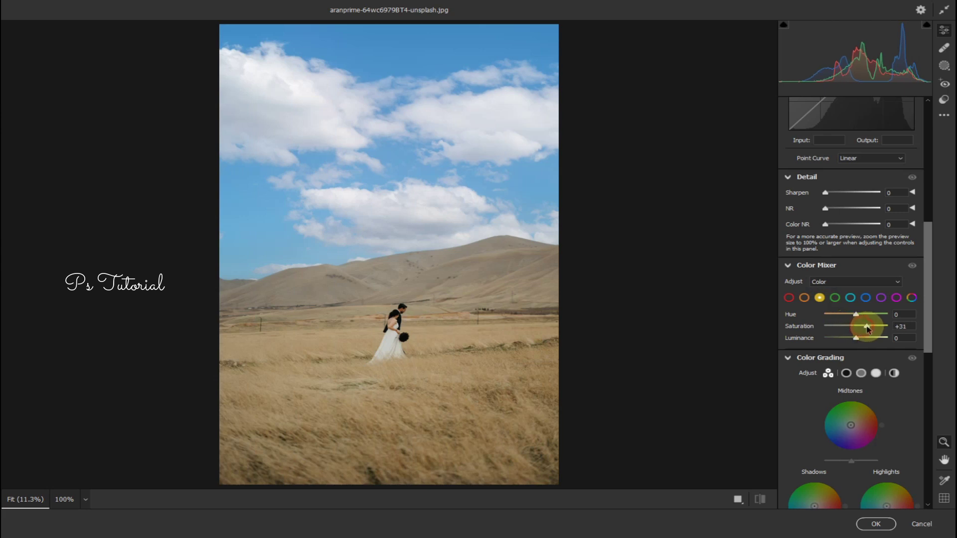
left_click_drag(868, 328, 879, 330)
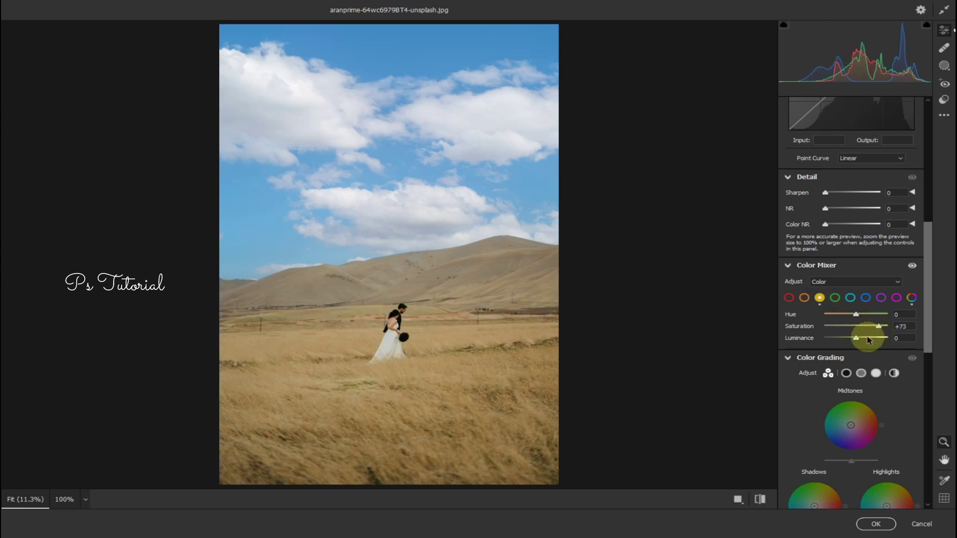
left_click(876, 524)
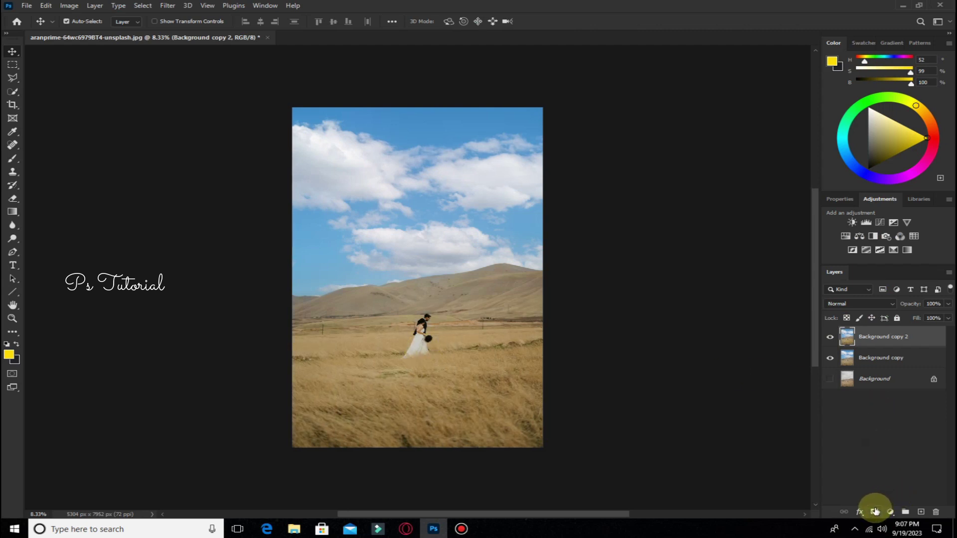
- Add a layer mask to the saturated layer and zoom in on the couple with a small brush
left_click(875, 512)
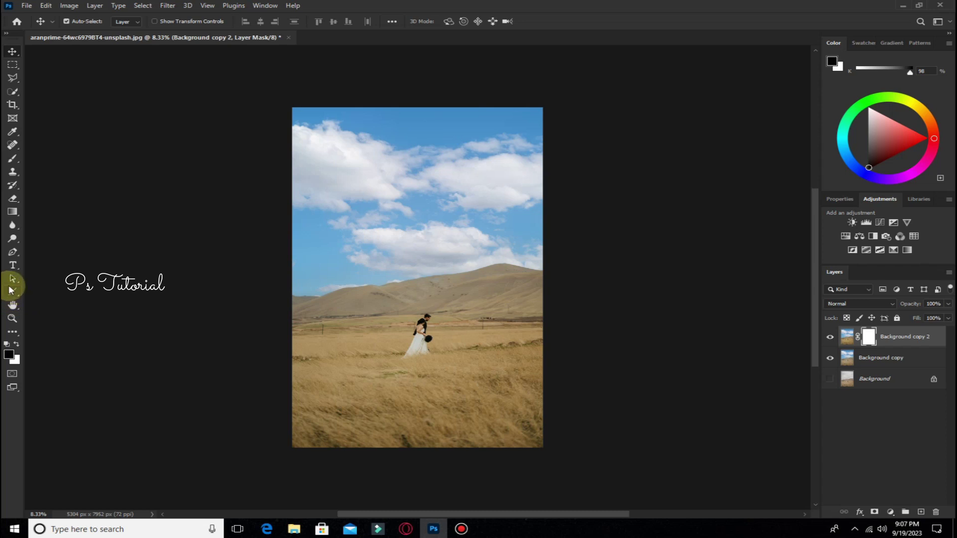
left_click(13, 159)
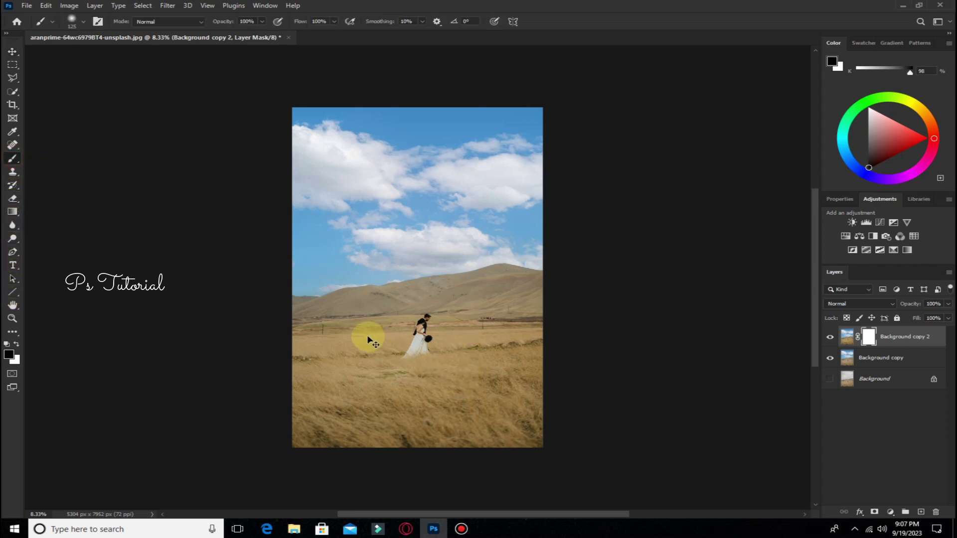
key("ctrl+plus")
key("ctrl+plus")
key("ctrl+plus")
key("ctrl+plus")
left_click_drag(476, 401, 474, 297)
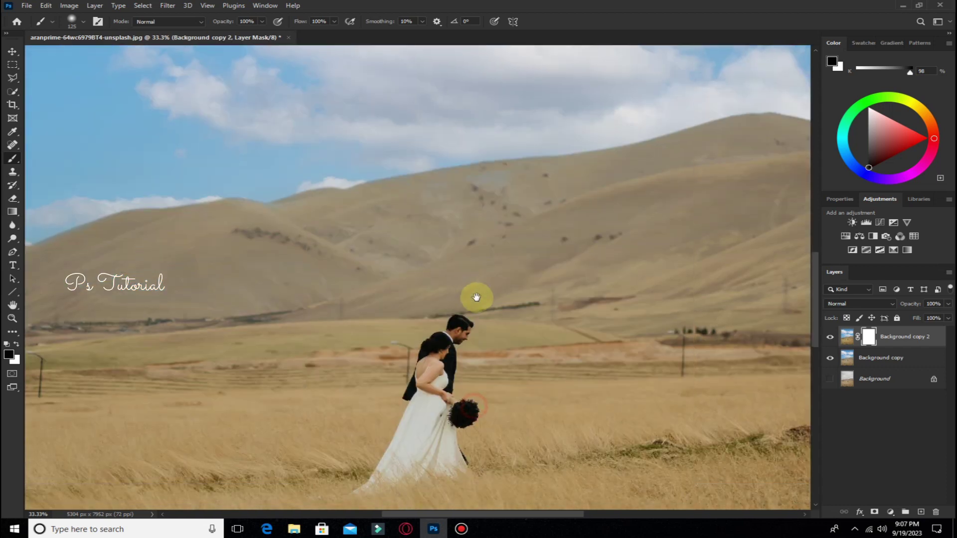
key("ctrl+plus")
mouse_move(516, 409)
left_mouse_down()
mouse_move(457, 255)
mouse_move(389, 368)
mouse_move(399, 364)
left_mouse_up()
key("bracketleft")
key("bracketleft")
key("bracketleft")
key("bracketleft")
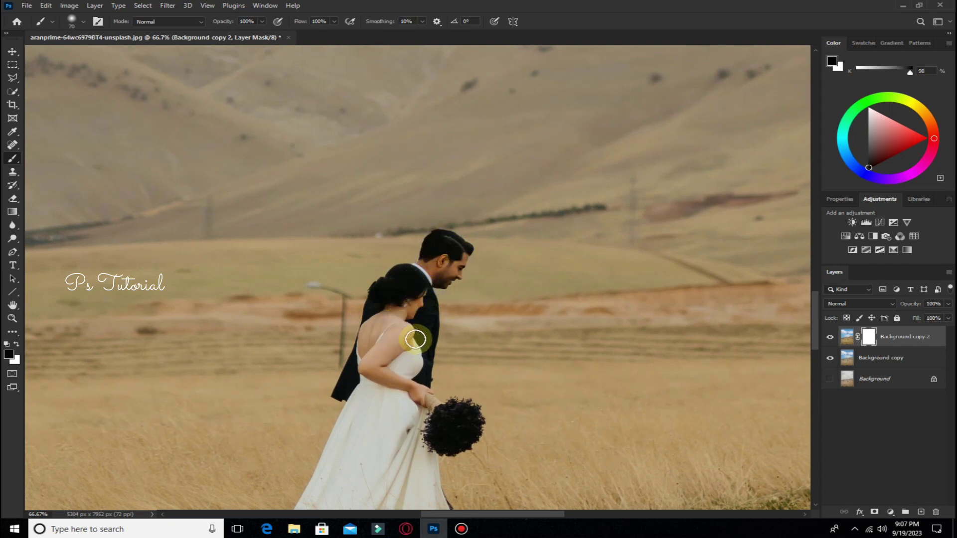
key("bracketright")
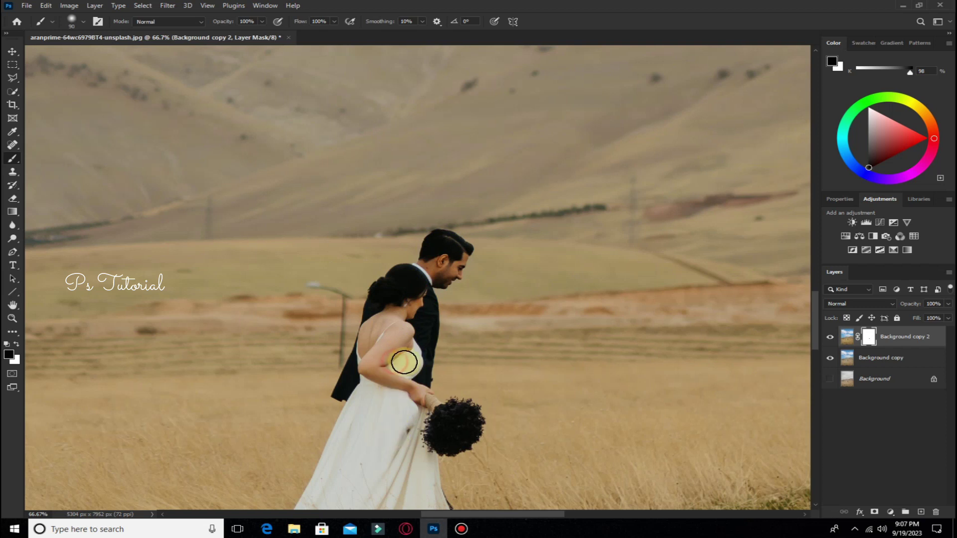
- Paint black over the bride's dress, arm and waist to hide the saturation boost
mouse_move(399, 364)
left_mouse_down()
mouse_move(399, 451)
mouse_move(407, 338)
mouse_move(418, 363)
mouse_move(424, 342)
mouse_move(394, 346)
left_mouse_up()
key("bracketright")
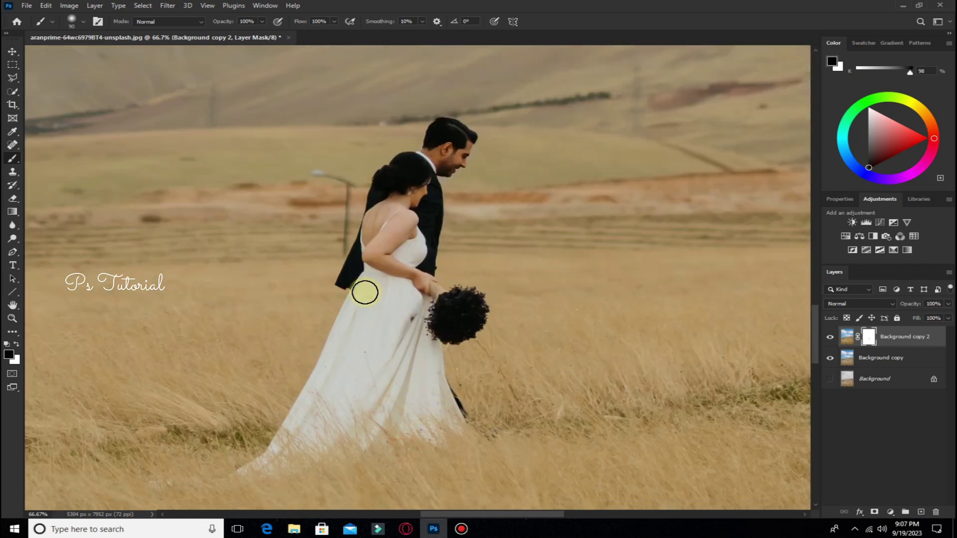
mouse_move(340, 422)
left_mouse_down()
mouse_move(391, 224)
mouse_move(380, 267)
mouse_move(408, 316)
mouse_move(419, 273)
mouse_move(406, 261)
mouse_move(411, 267)
mouse_move(417, 252)
mouse_move(408, 261)
mouse_move(421, 271)
mouse_move(420, 250)
mouse_move(457, 207)
mouse_move(422, 267)
mouse_move(412, 366)
mouse_move(376, 321)
mouse_move(369, 345)
mouse_move(385, 296)
left_mouse_up()
scroll(406, 261, "up", 2)
key("ctrl+minus")
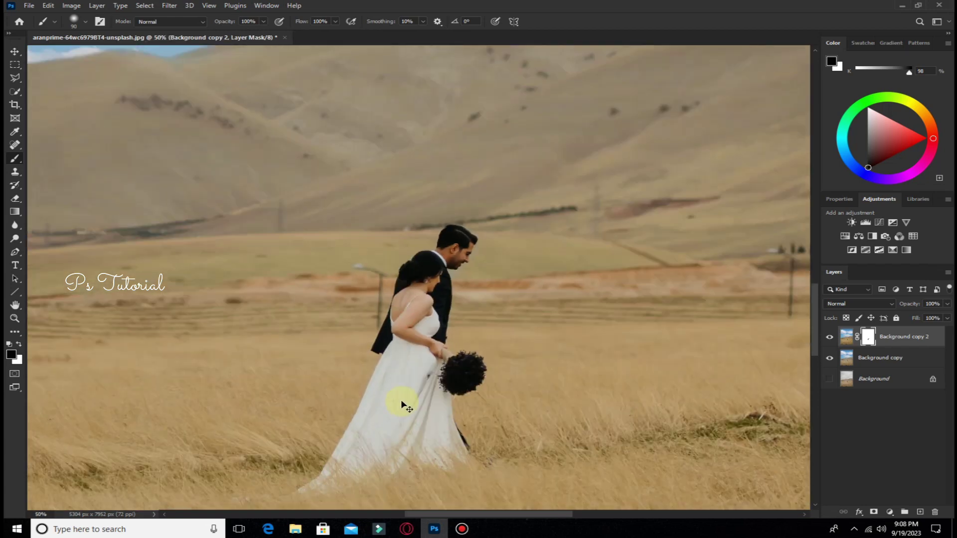
key("ctrl+minus")
key("ctrl+minus")
key("ctrl+minus")
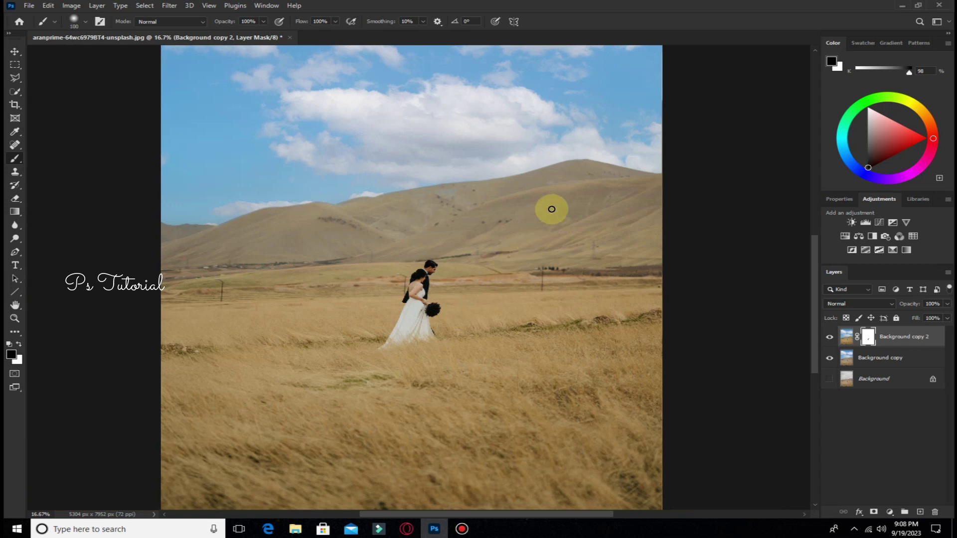
key("bracketright")
key("bracketright")
key("bracketright")
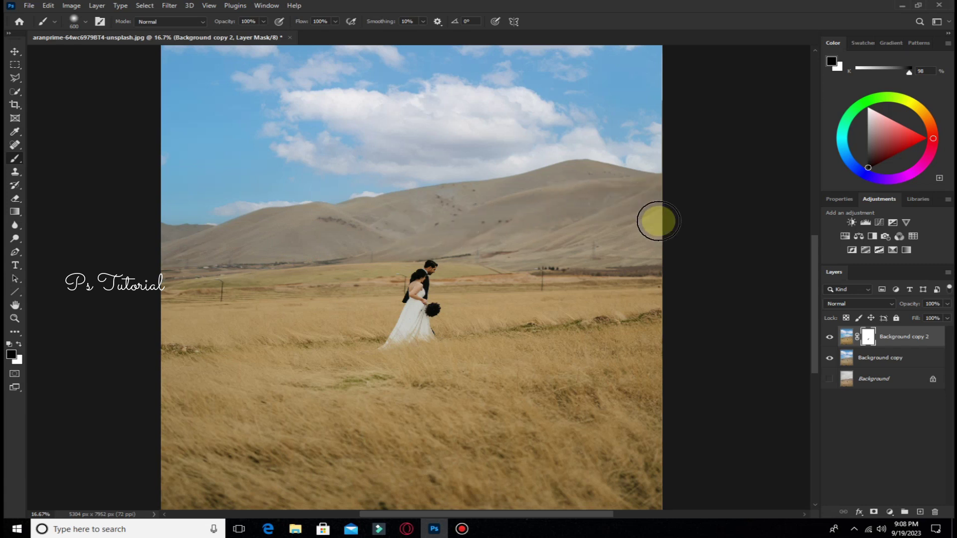
- Merge the masked layer down into Background copy and duplicate it as Background copy 2
right_click(897, 338)
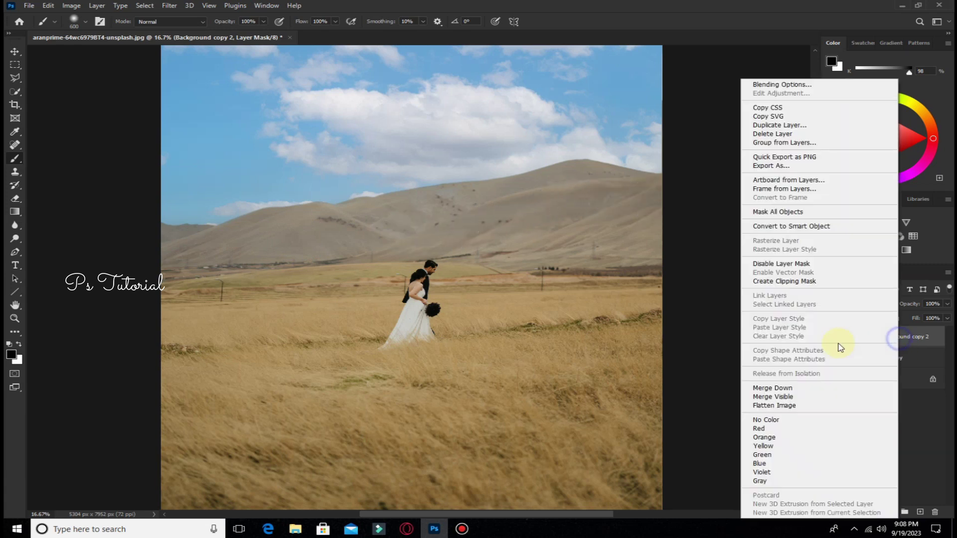
left_click(771, 389)
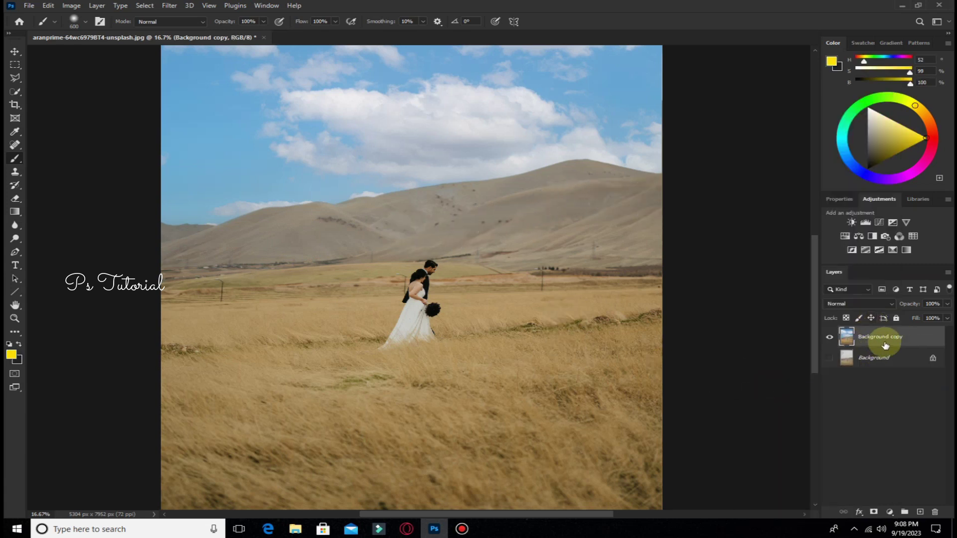
left_click_drag(876, 337, 921, 513)
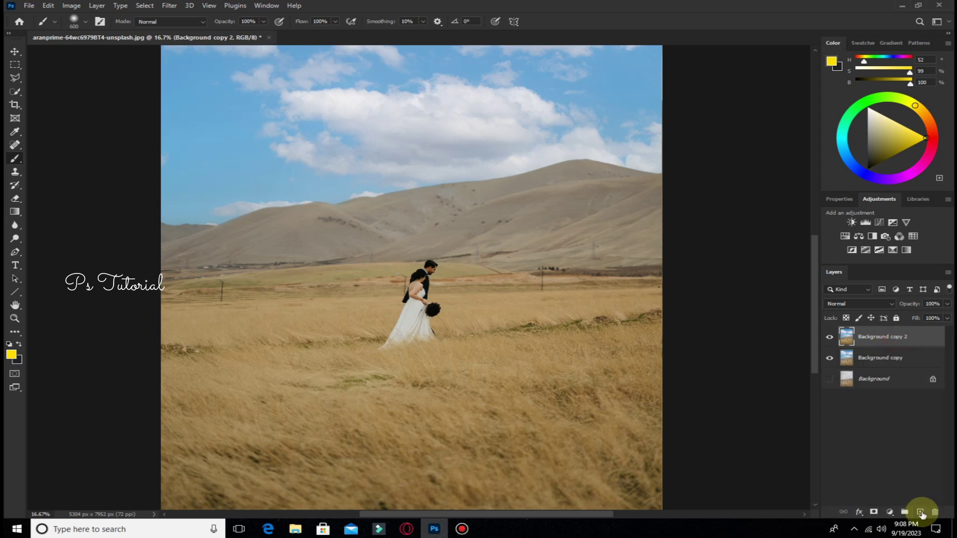
scroll(572, 344, "up", 2)
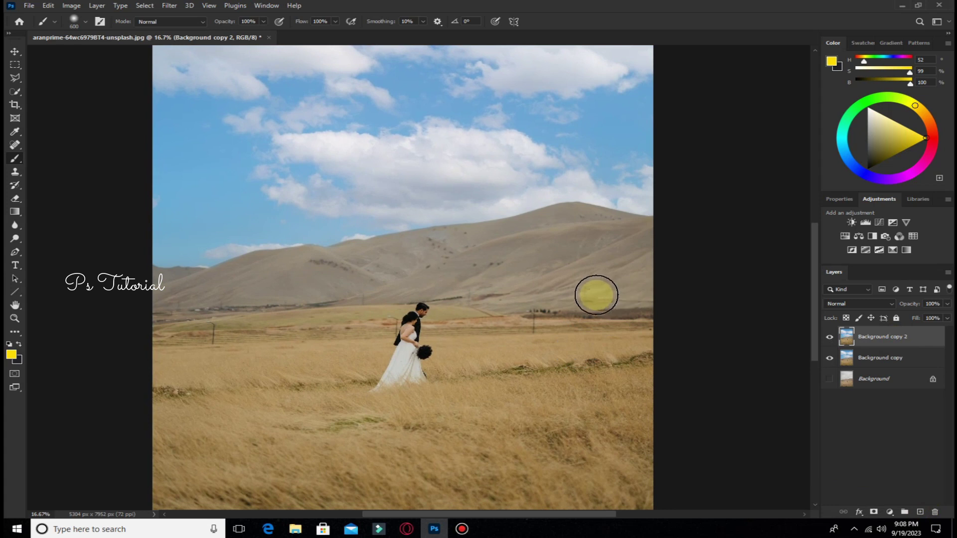
- Add a Curves adjustment layer and slightly lift the Red channel's shadows
left_click(879, 223)
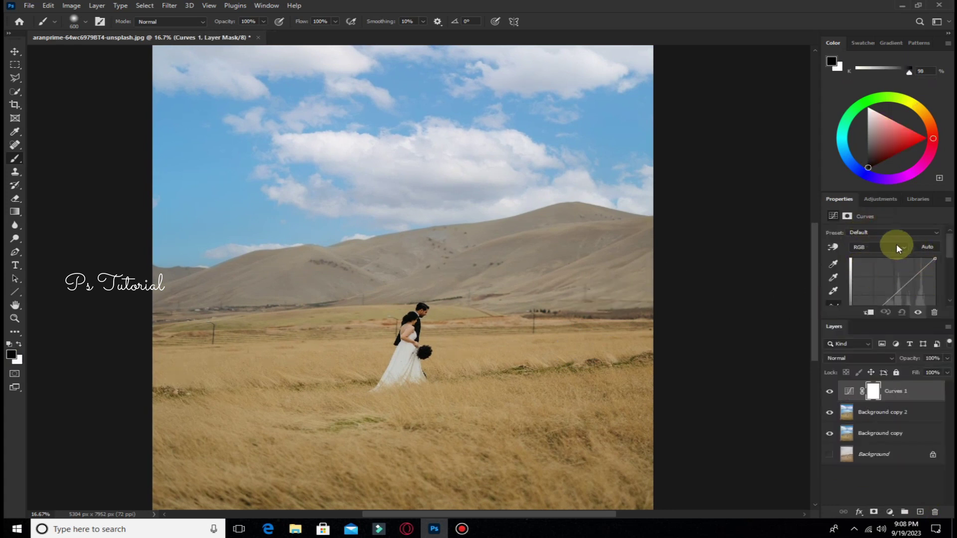
left_click(897, 248)
left_click(860, 264)
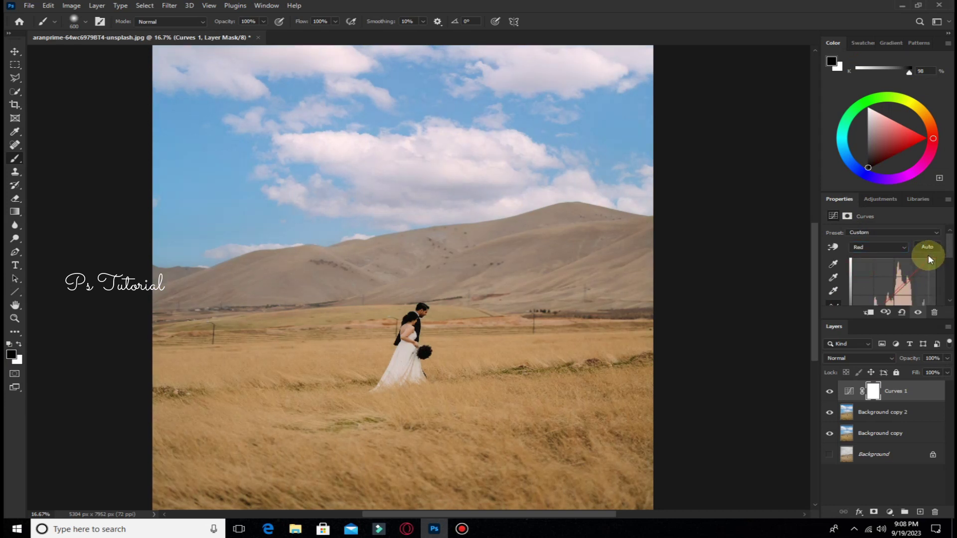
scroll(919, 280, "down", 1)
scroll(920, 280, "down", 1)
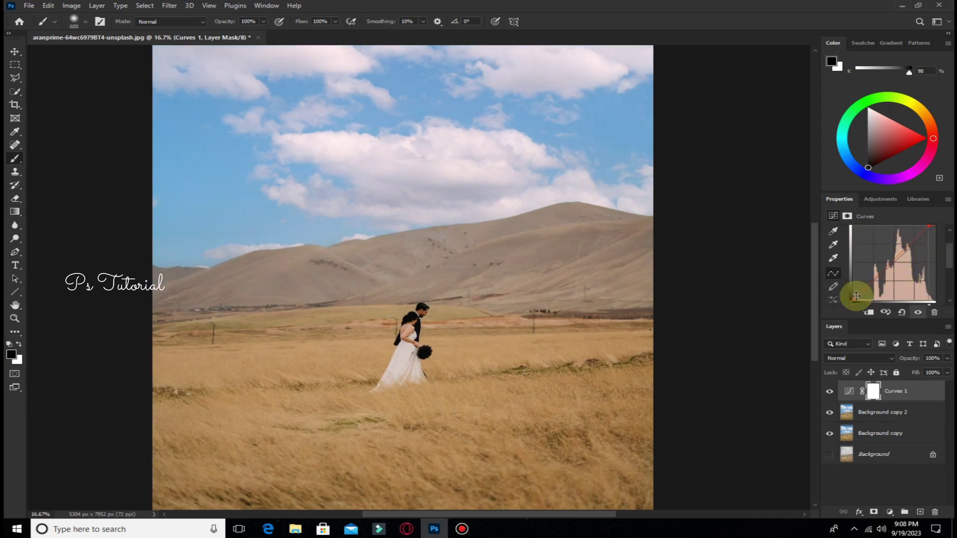
left_click_drag(857, 301, 849, 296)
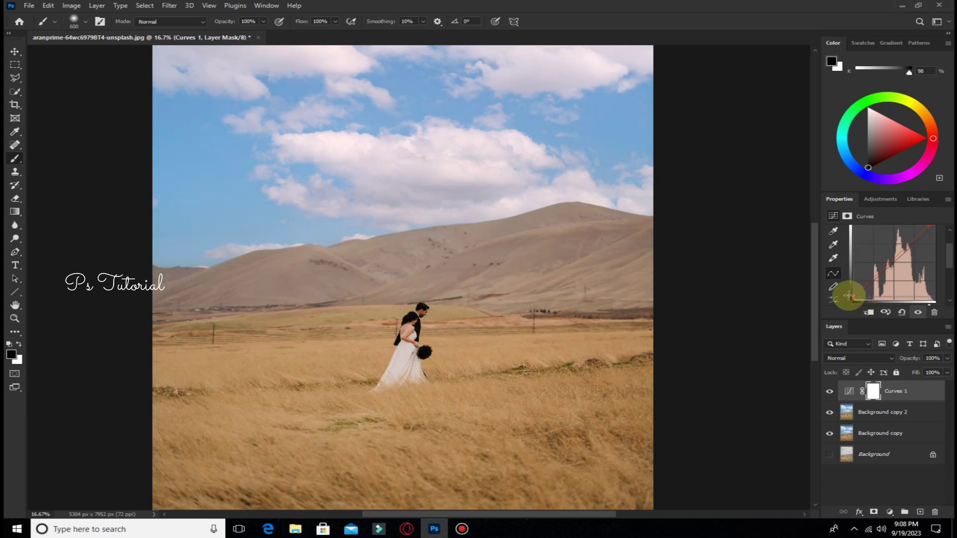
scroll(911, 282, "up", 2)
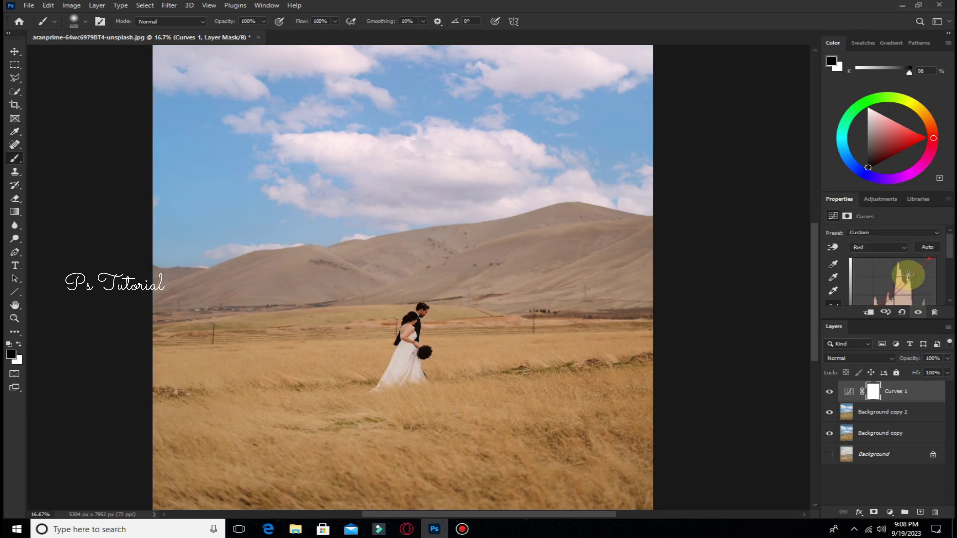
- Pull the Green curve's highlights down to tint the photo magenta
left_click(901, 253)
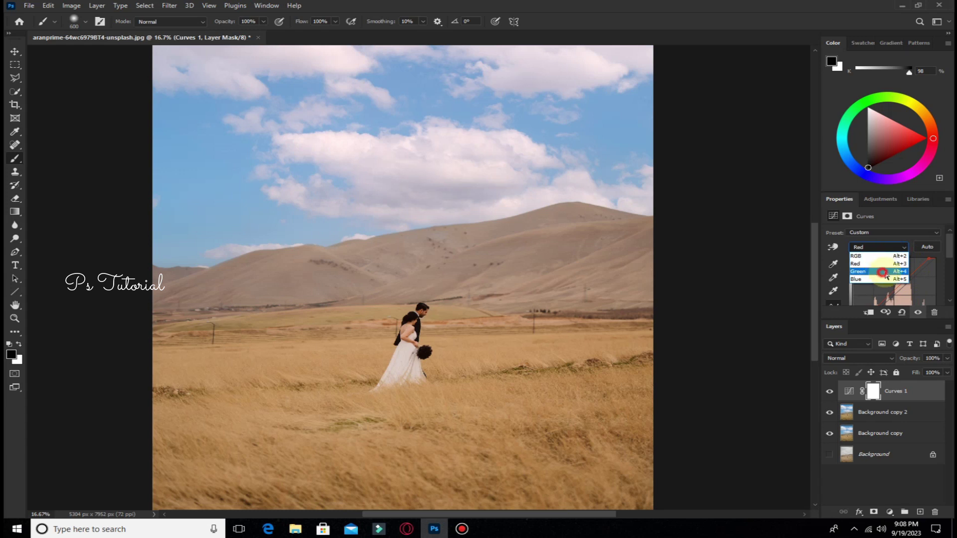
left_click(884, 267)
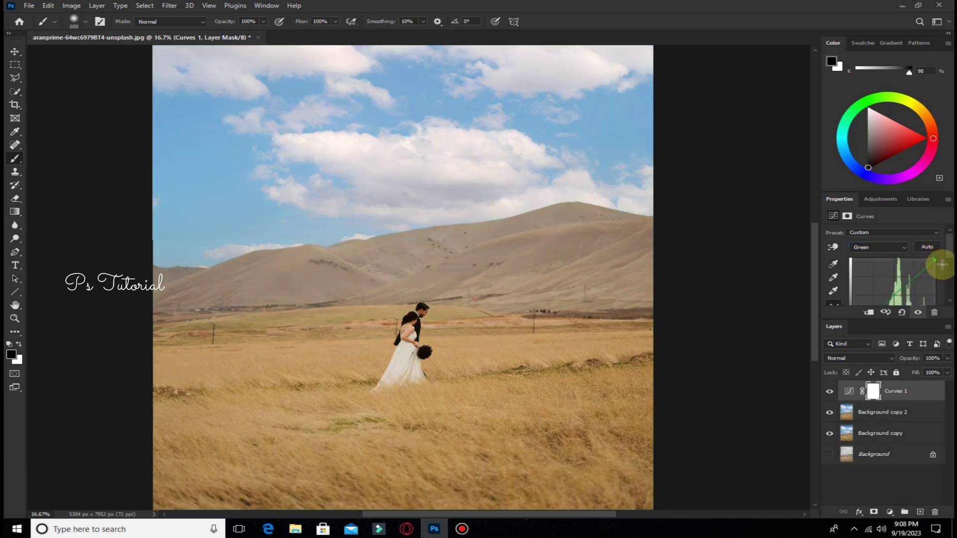
left_click_drag(934, 258, 945, 269)
scroll(901, 267, "down", 2)
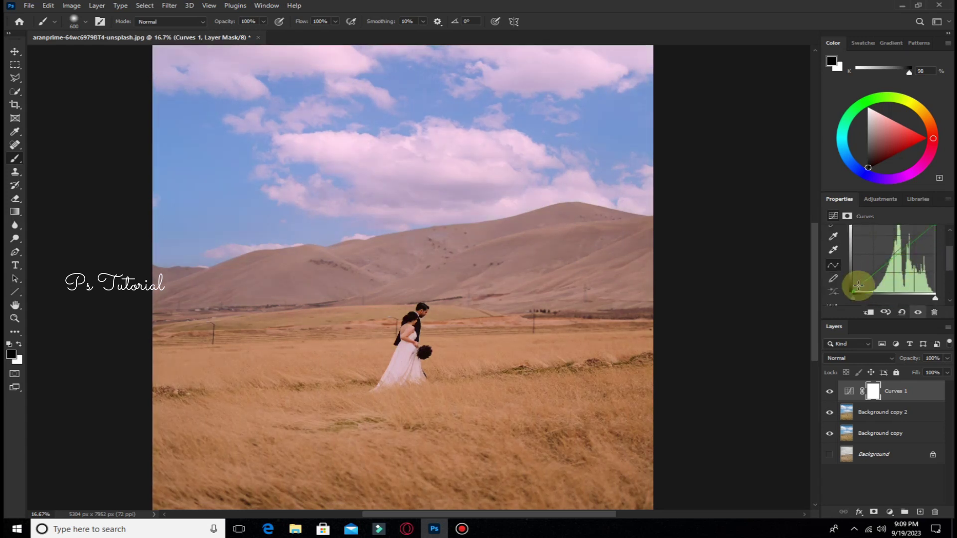
left_click_drag(855, 290, 853, 292)
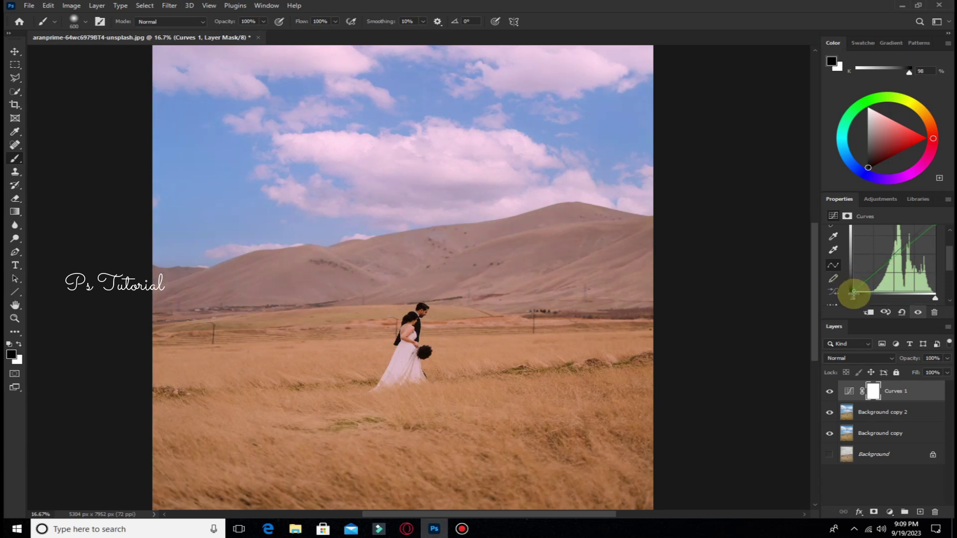
scroll(869, 270, "up", 2)
- Raise the Blue curve's highlights and lower its dark endpoint to cool the tint
left_click(890, 239)
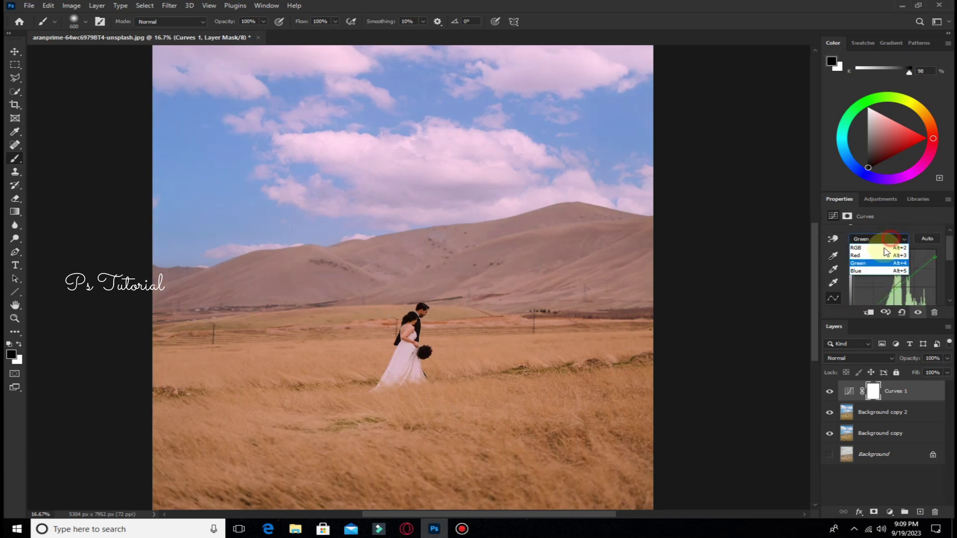
left_click(867, 270)
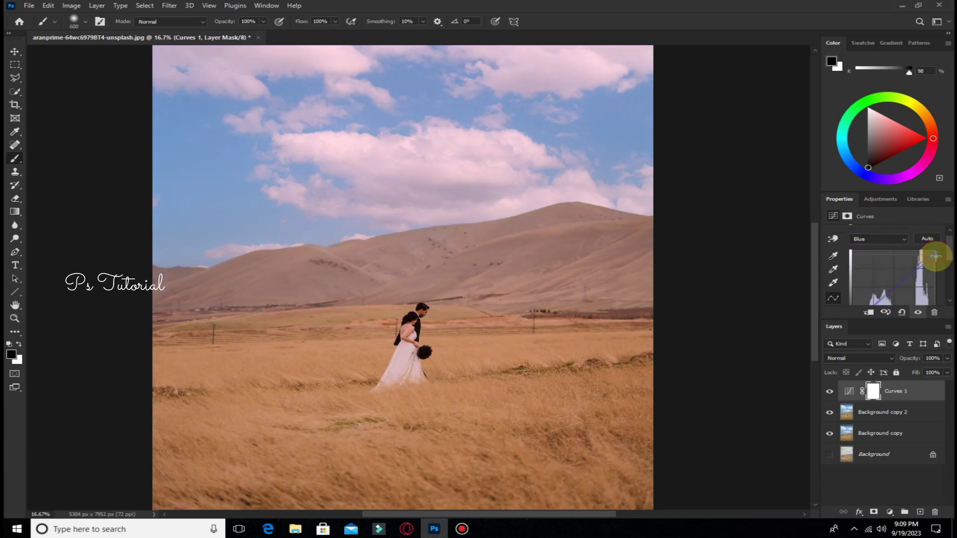
left_click_drag(936, 256, 936, 253)
scroll(920, 272, "down", 2)
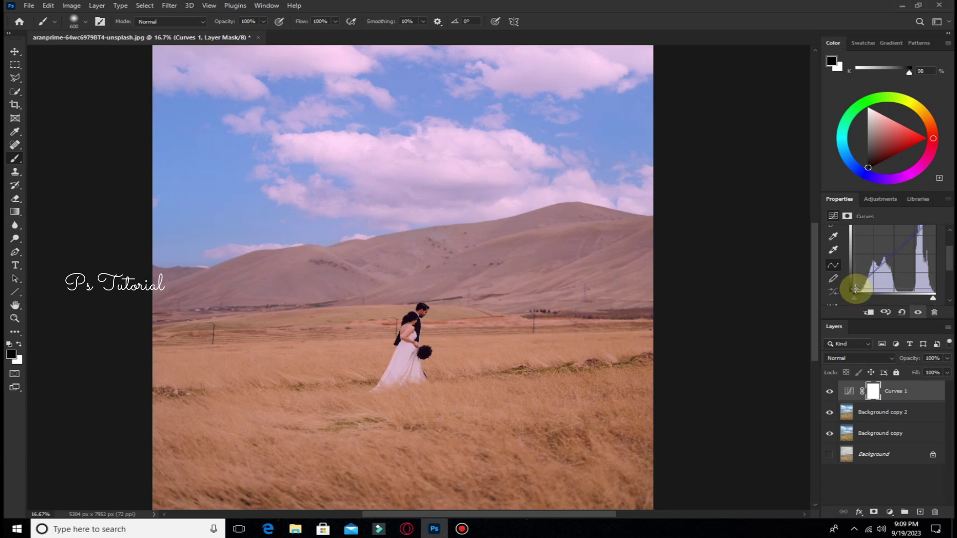
left_click_drag(854, 283, 851, 279)
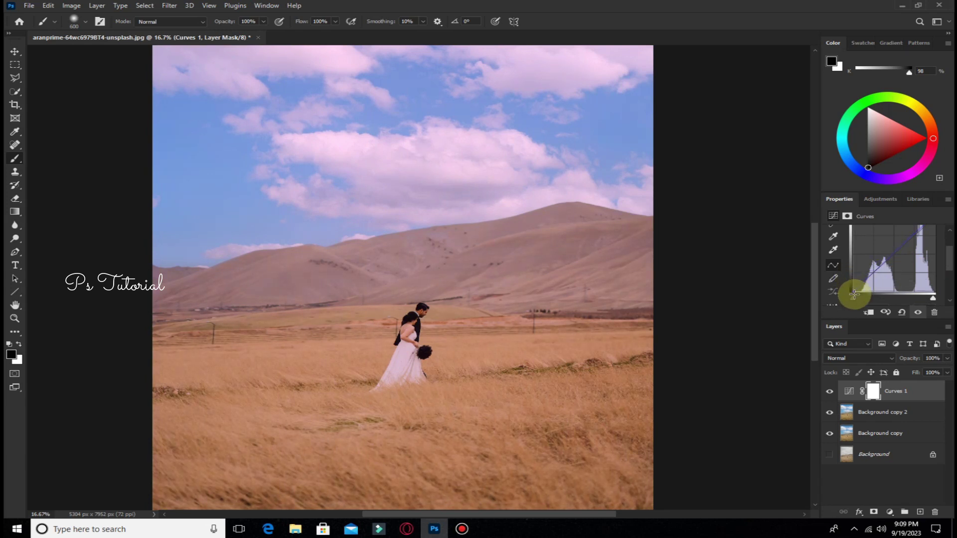
mouse_move(852, 283)
left_mouse_down()
mouse_move(860, 307)
mouse_move(850, 297)
left_mouse_up()
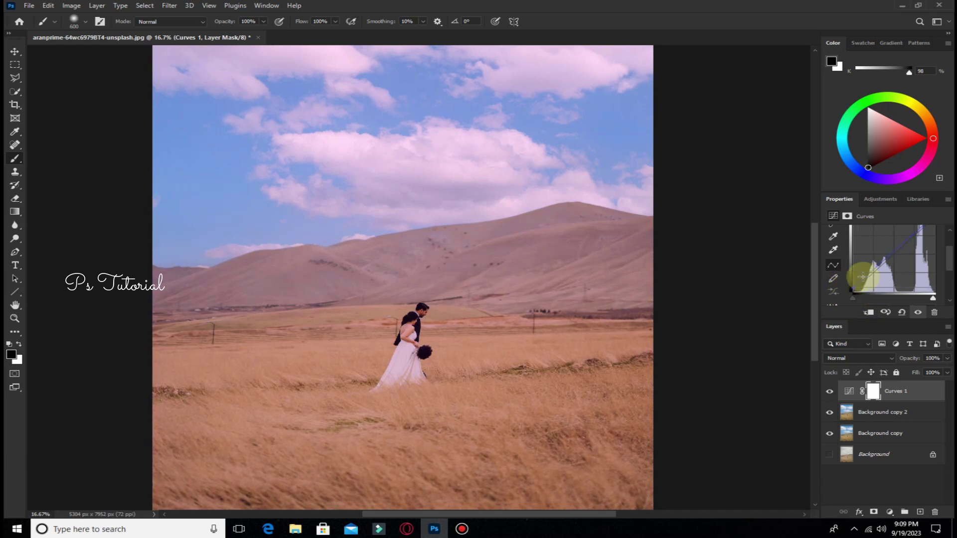
scroll(892, 260, "up", 2)
- Pull the Green highlights down further for a stronger pink-magenta cast
left_click(899, 247)
left_click(873, 271)
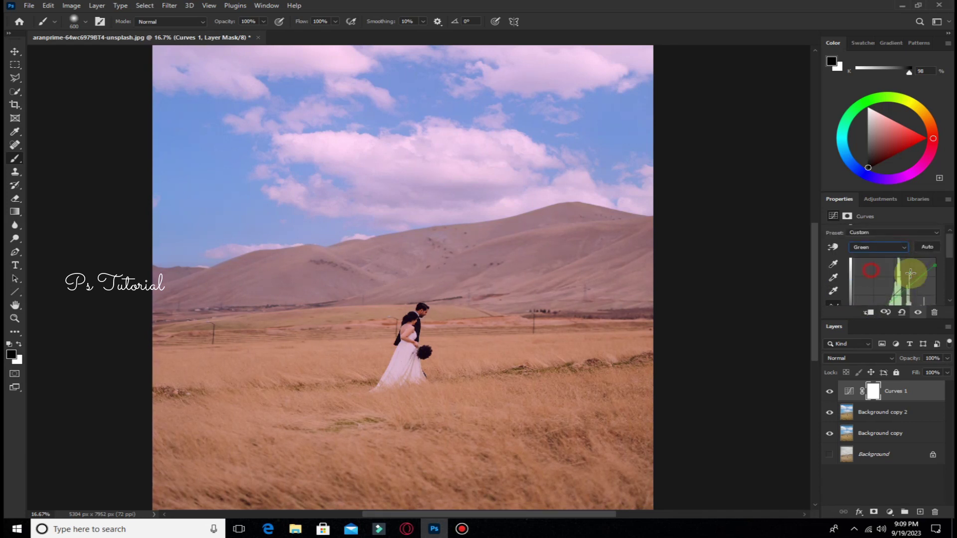
left_click_drag(935, 266, 937, 272)
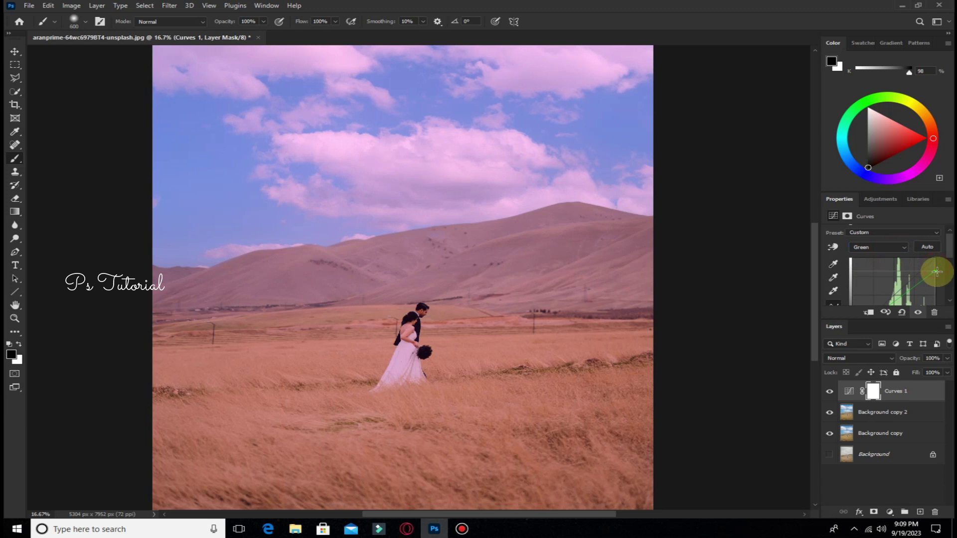
left_click(873, 391)
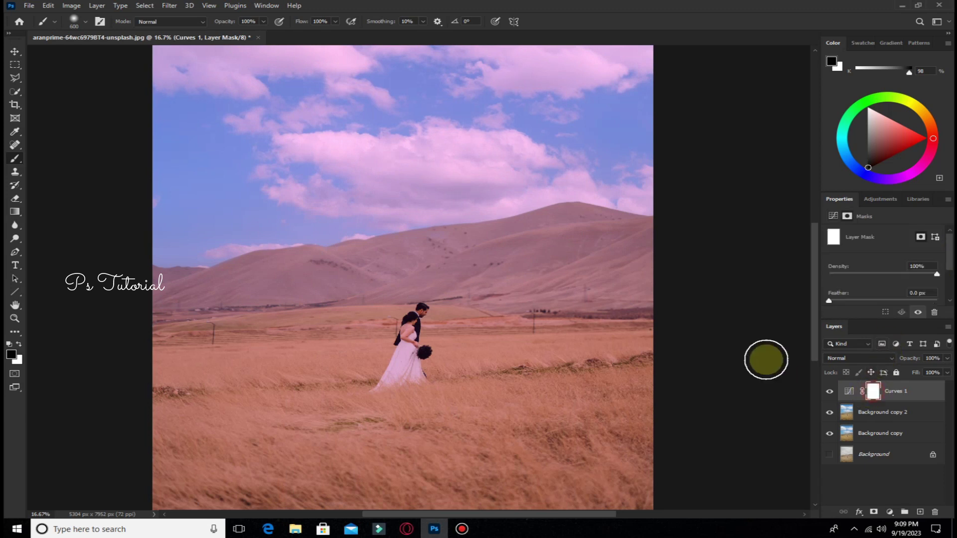
- Invert the Curves 1 mask, then paint white at brush size 400 across the hills
double_click(875, 393)
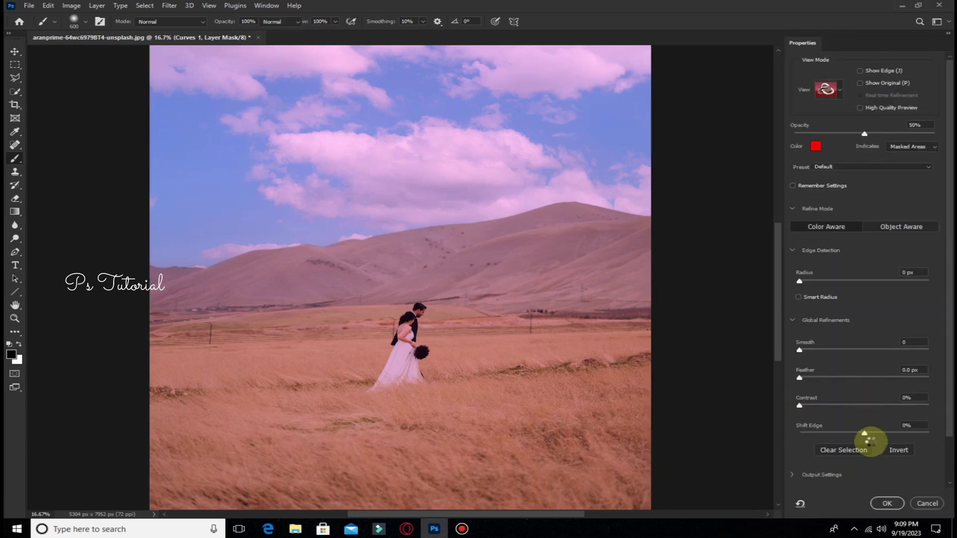
left_click(887, 504)
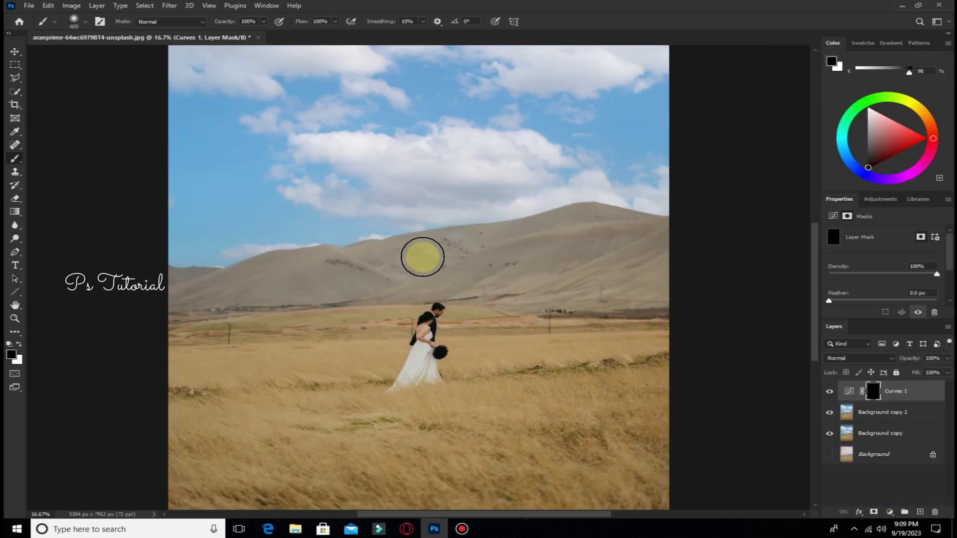
key("bracketleft")
key("bracketleft")
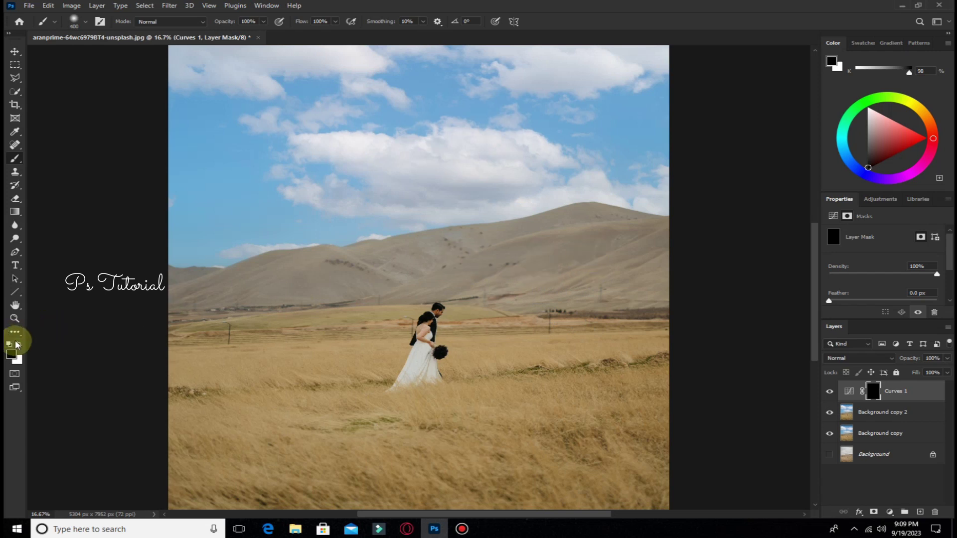
left_click(20, 345)
mouse_move(560, 236)
left_mouse_down()
mouse_move(546, 247)
mouse_move(555, 259)
mouse_move(588, 260)
mouse_move(592, 229)
mouse_move(652, 248)
mouse_move(586, 220)
mouse_move(668, 229)
mouse_move(660, 245)
mouse_move(666, 286)
mouse_move(628, 295)
mouse_move(638, 297)
mouse_move(564, 292)
mouse_move(586, 228)
mouse_move(562, 220)
mouse_move(591, 216)
mouse_move(606, 218)
mouse_move(373, 256)
mouse_move(456, 241)
mouse_move(540, 265)
mouse_move(406, 278)
mouse_move(515, 284)
mouse_move(398, 287)
mouse_move(555, 295)
mouse_move(517, 301)
mouse_move(465, 282)
mouse_move(344, 271)
mouse_move(336, 259)
mouse_move(392, 252)
mouse_move(158, 297)
mouse_move(205, 282)
mouse_move(165, 277)
left_mouse_up()
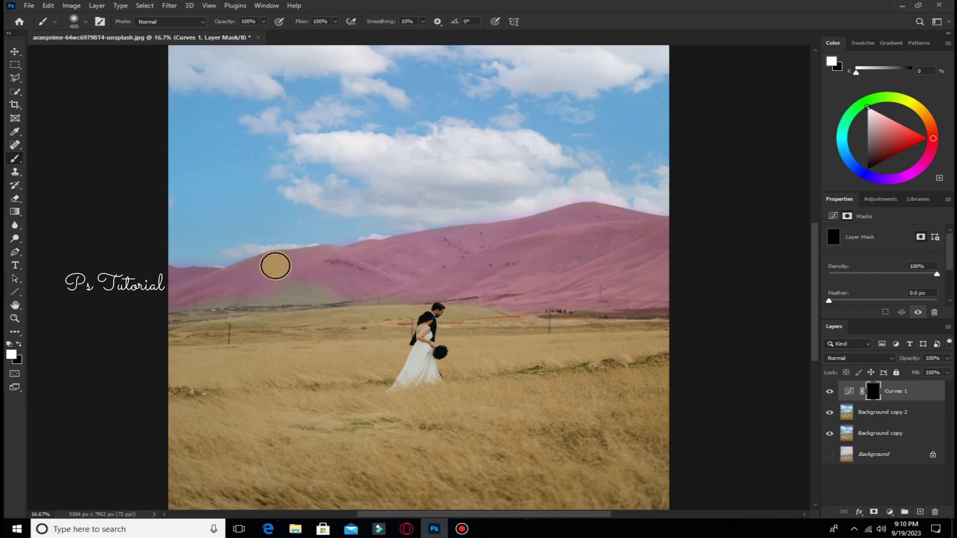
mouse_move(346, 269)
left_mouse_down()
mouse_move(249, 282)
mouse_move(324, 287)
left_mouse_up()
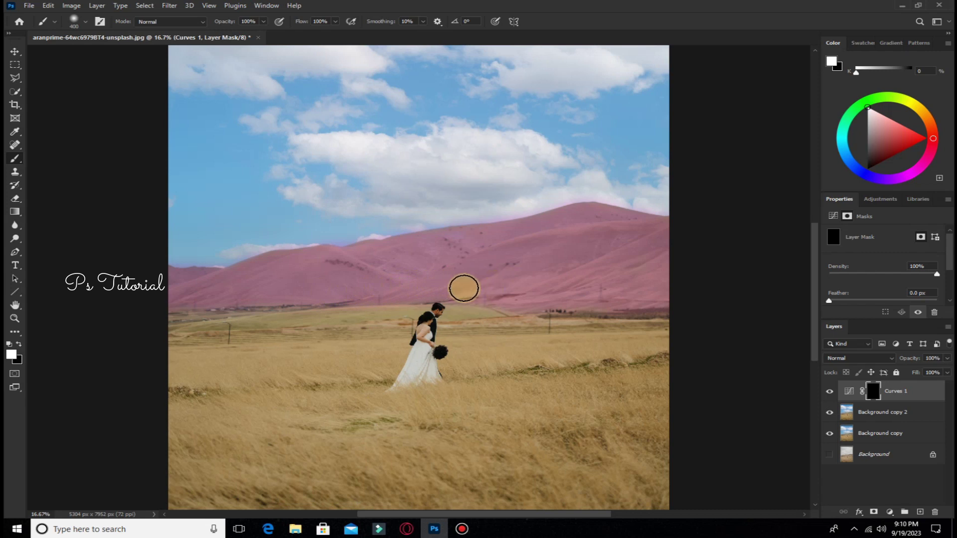
left_click_drag(469, 288, 568, 252)
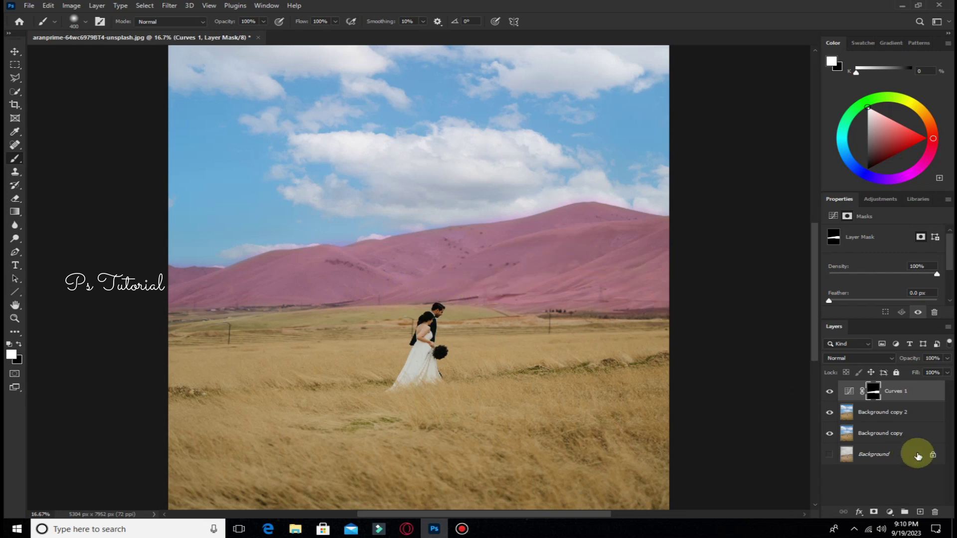
- Lower Curves 1 opacity to 50% and merge it down into Background copy 2
left_click(947, 359)
left_click_drag(938, 370, 918, 371)
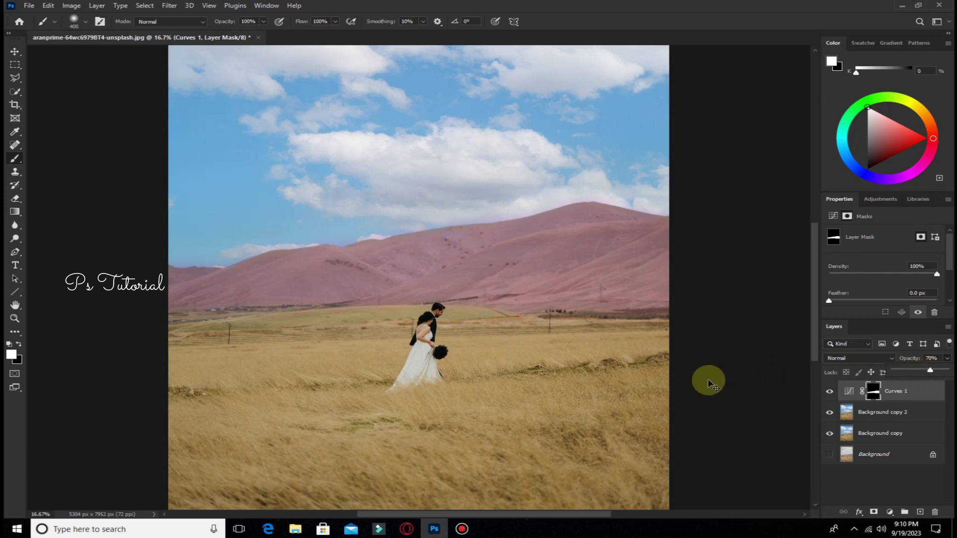
key("ctrl+minus")
key("ctrl+minus")
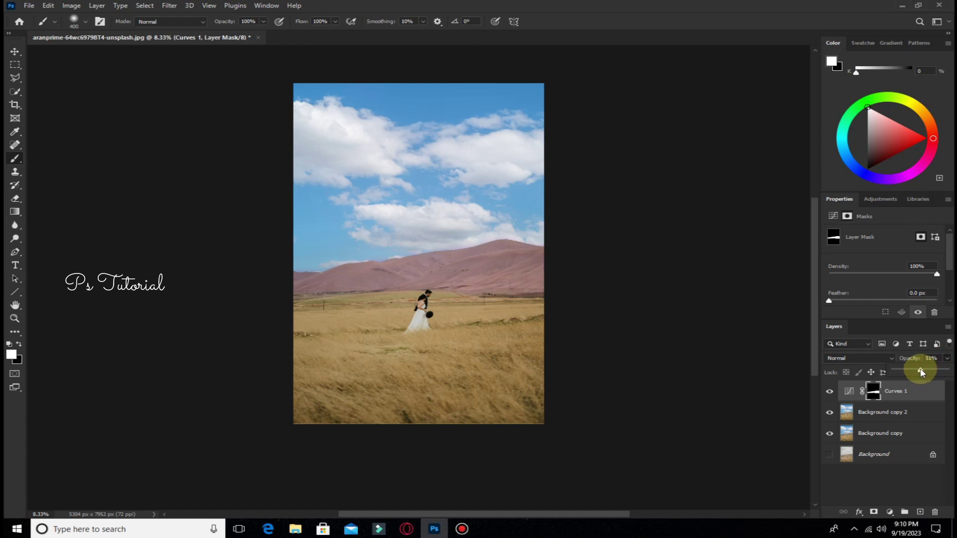
right_click(904, 392)
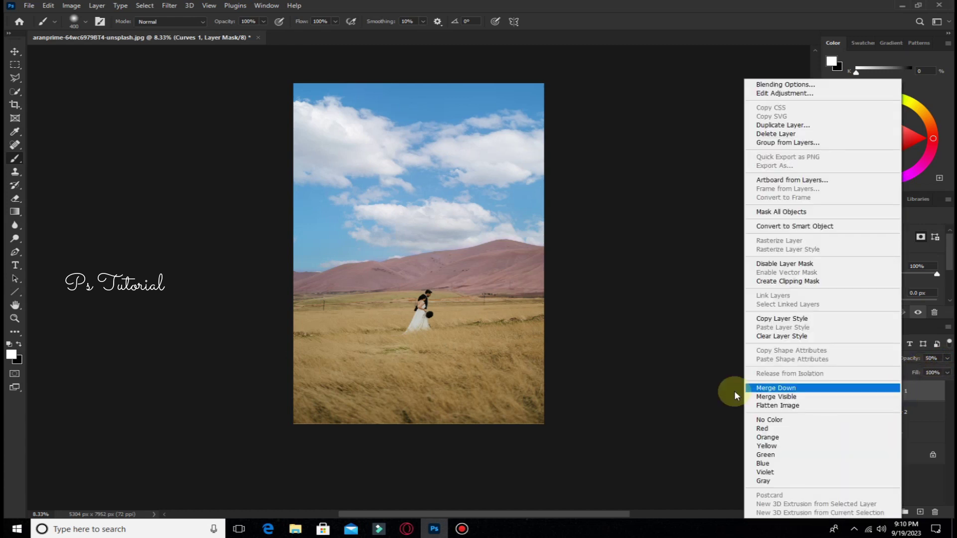
left_click(768, 388)
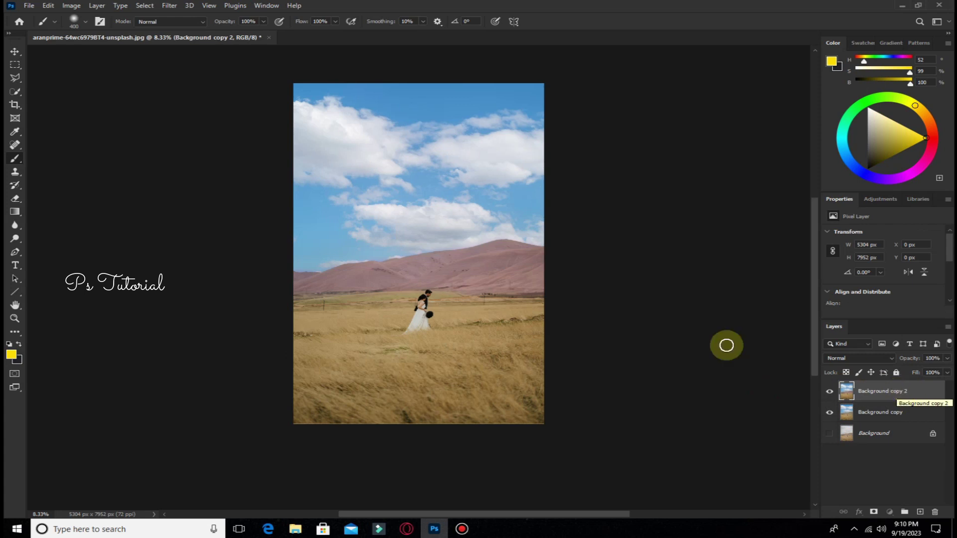
- In the Camera Raw Filter's Color Mixer, set Orange Saturation -13 and Luminance +40
left_click(171, 6)
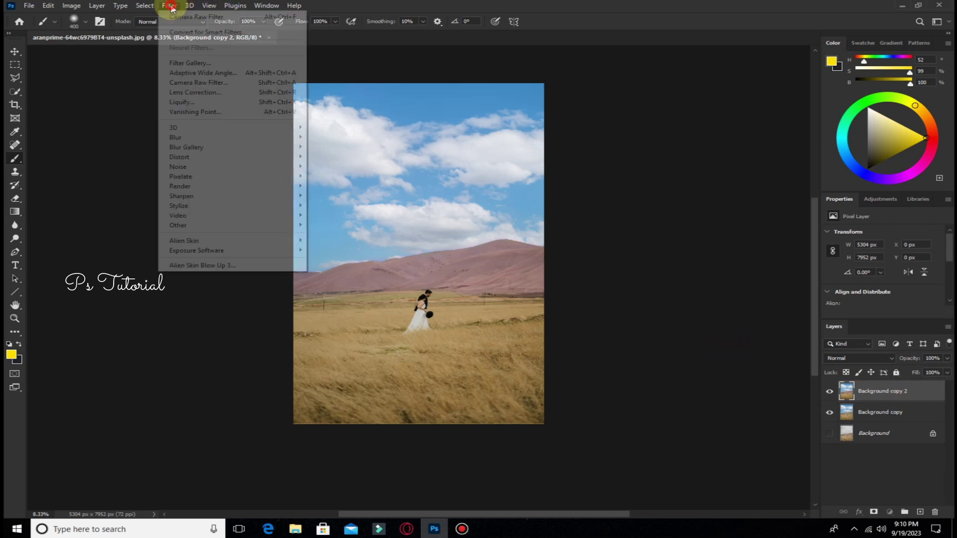
left_click(193, 82)
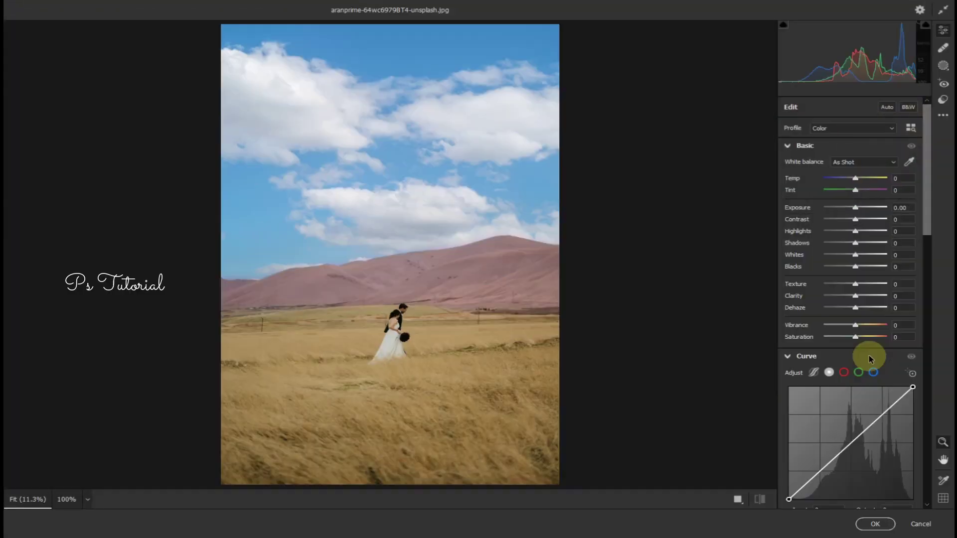
scroll(870, 370, "down", 5)
scroll(864, 368, "down", 5)
scroll(877, 373, "down", 5)
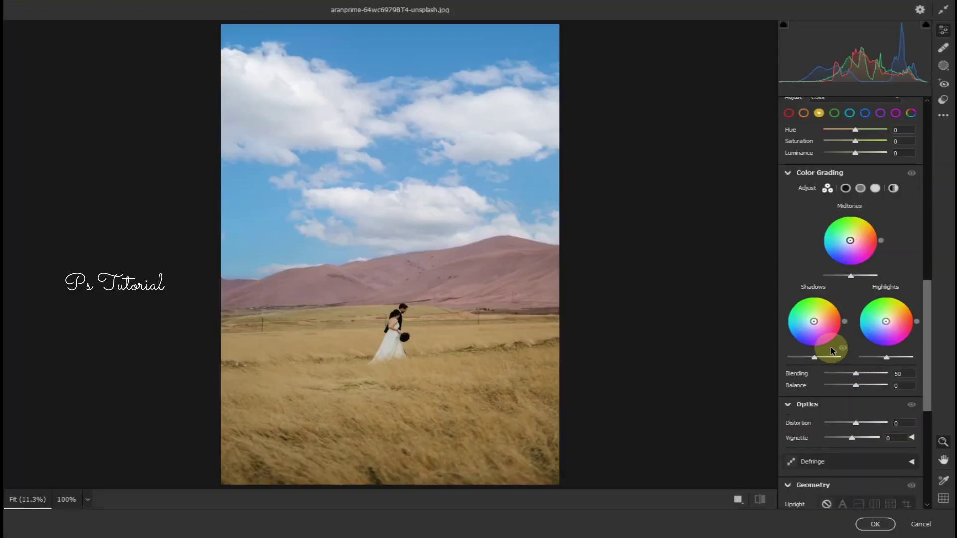
scroll(855, 244, "up", 5)
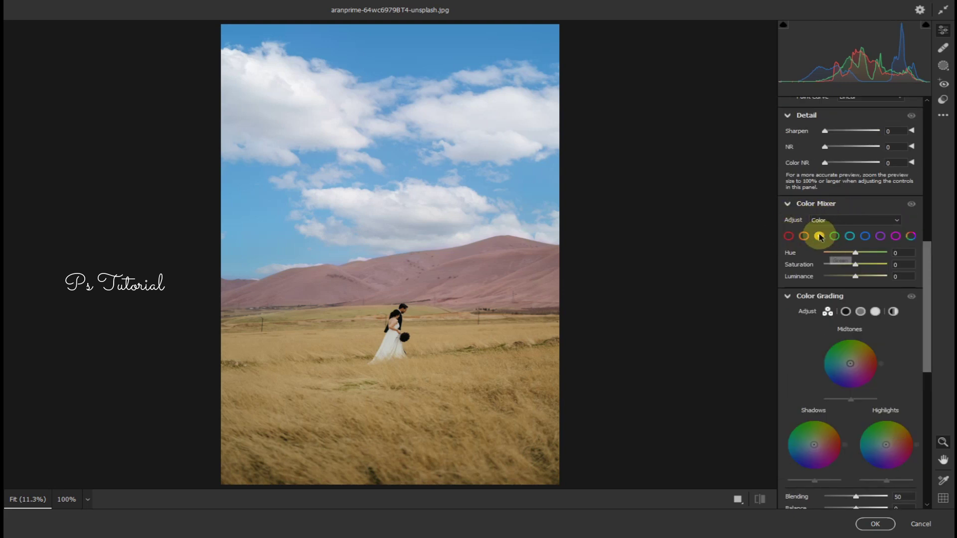
left_click(804, 237)
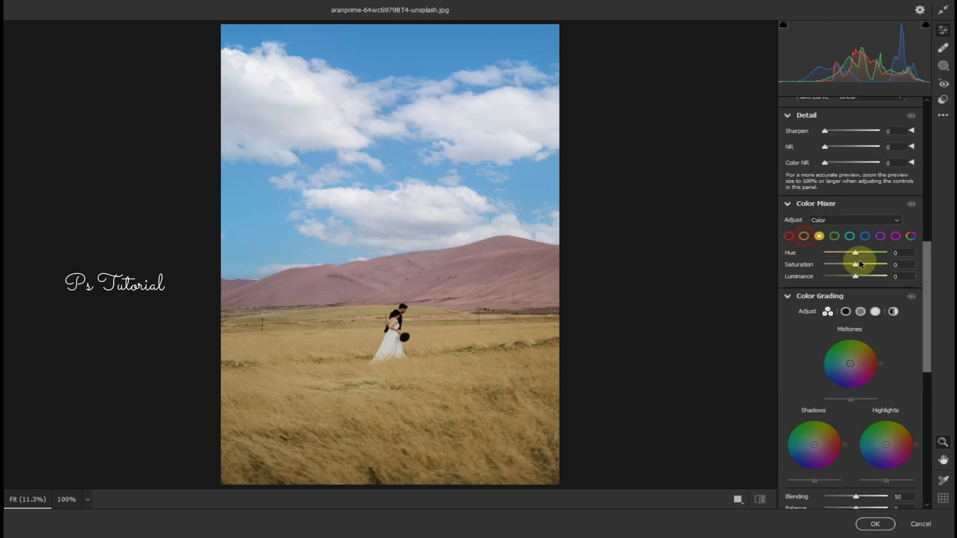
left_click_drag(866, 281, 869, 283)
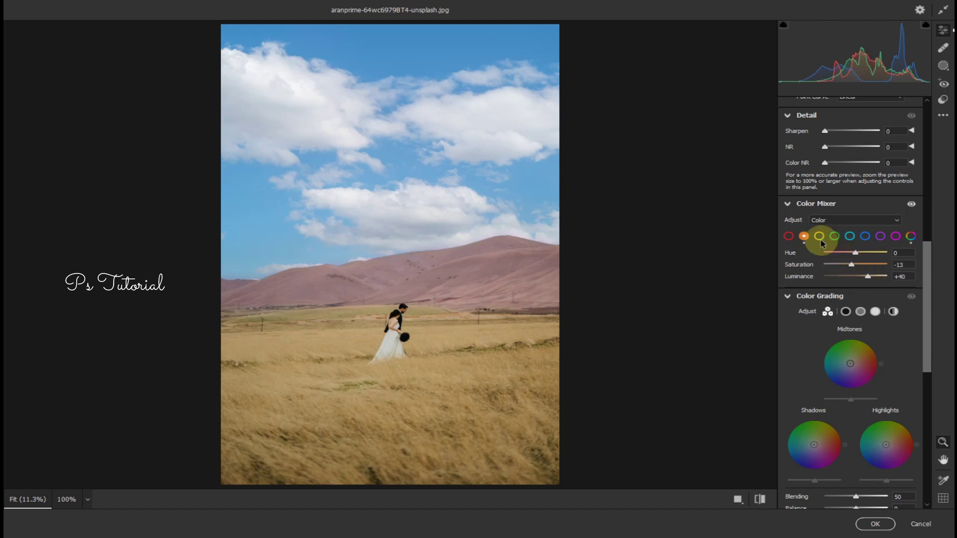
- Apply the orange Camera Raw edit, merge the top layer down, and duplicate the result
left_click(875, 523)
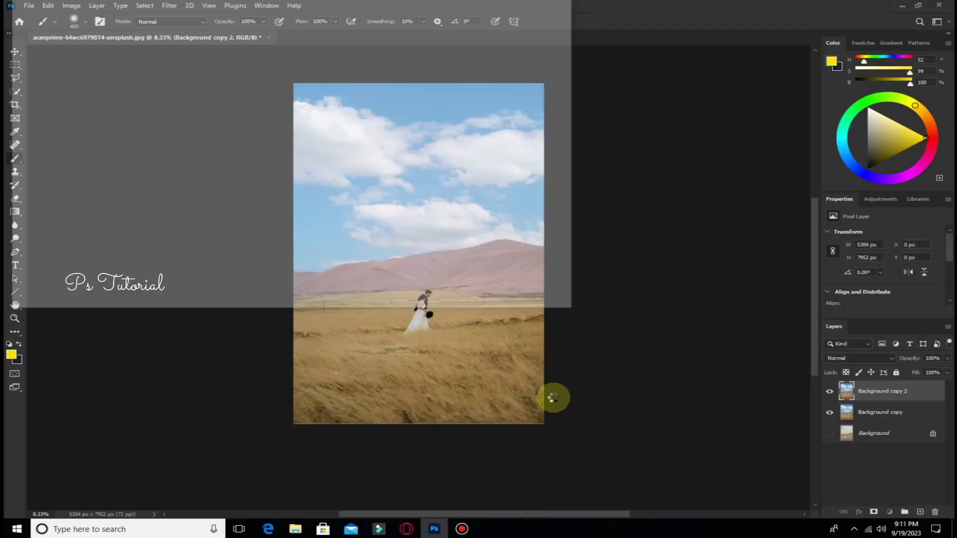
right_click(922, 397)
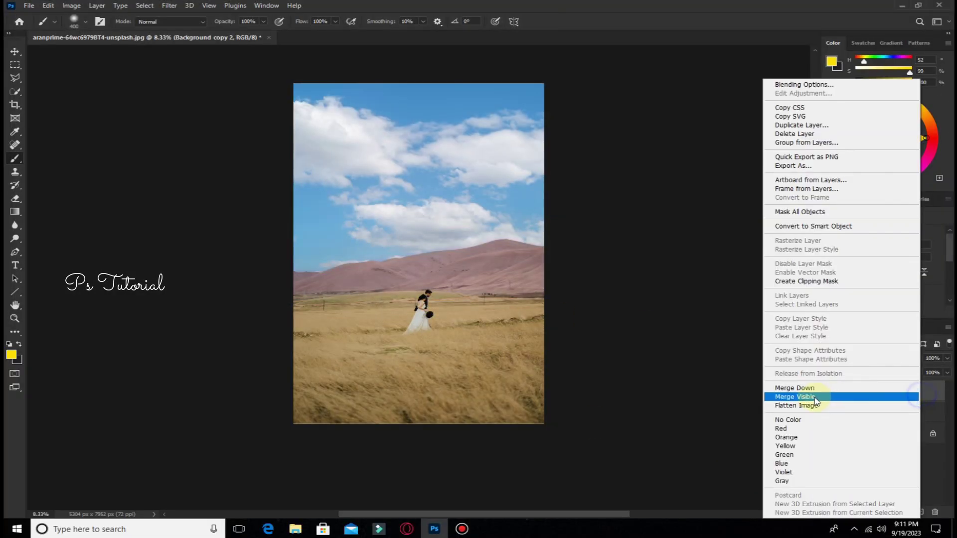
left_click(808, 387)
left_click_drag(903, 391, 920, 512)
- In a new Camera Raw Filter, raise yellow and red saturation and deepen the blue sky
left_click(173, 5)
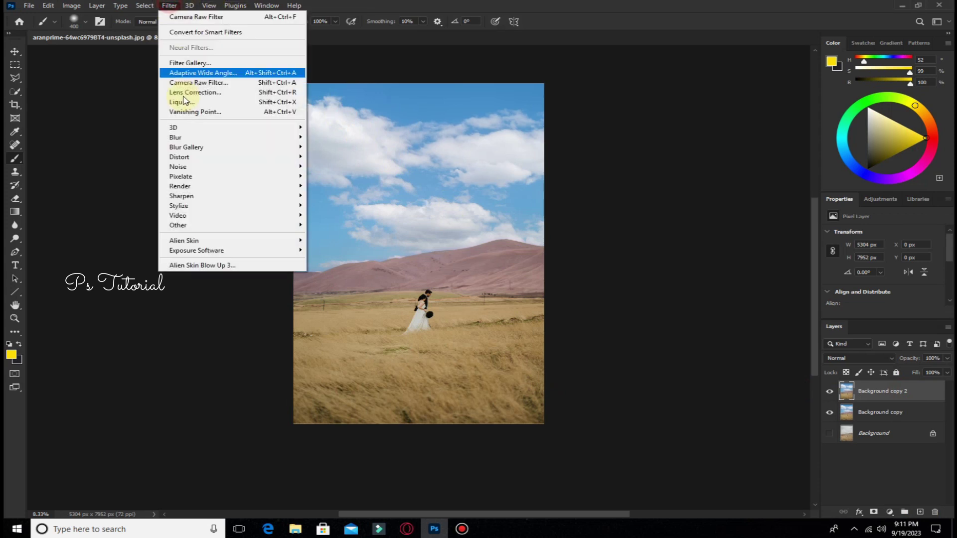
left_click(204, 84)
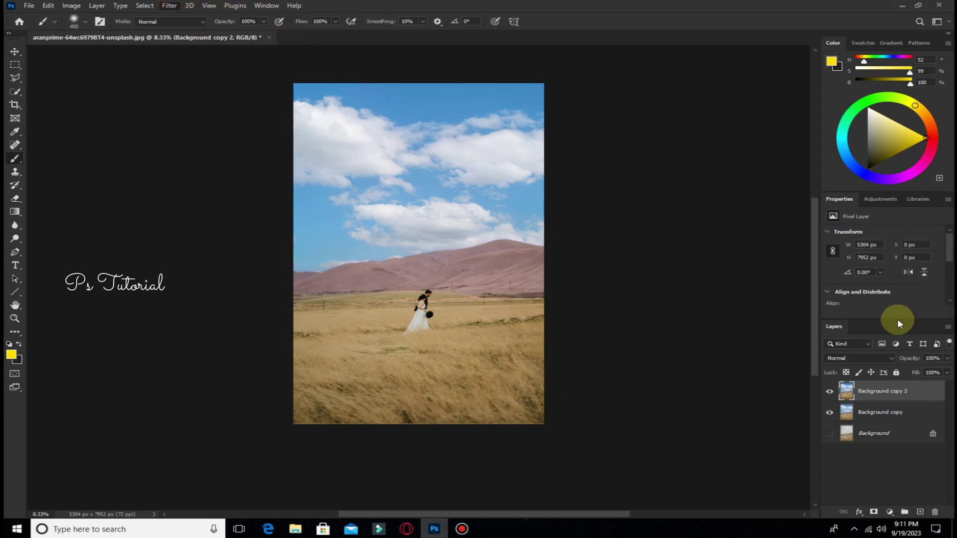
scroll(882, 301, "down", 2)
scroll(863, 304, "down", 5)
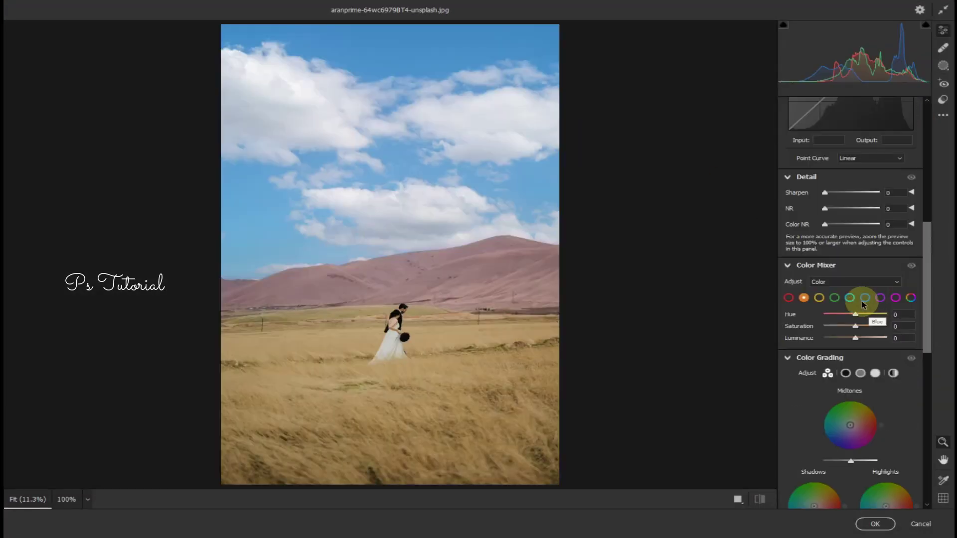
left_click(820, 299)
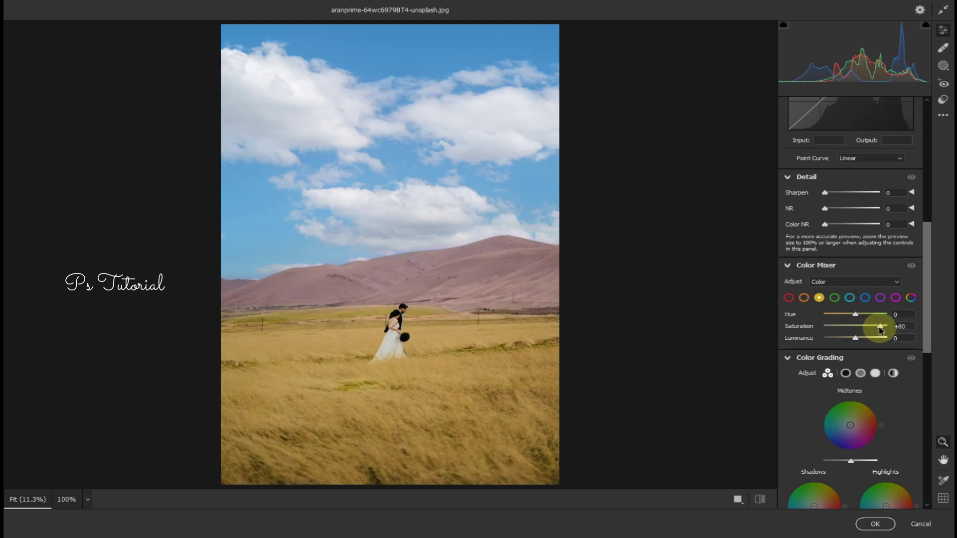
left_click_drag(880, 329, 888, 331)
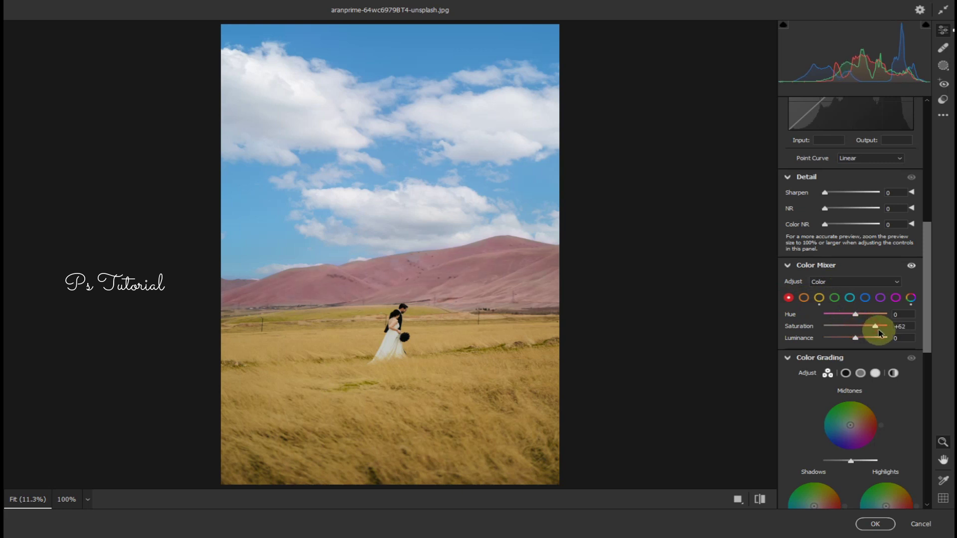
left_click_drag(878, 334, 894, 335)
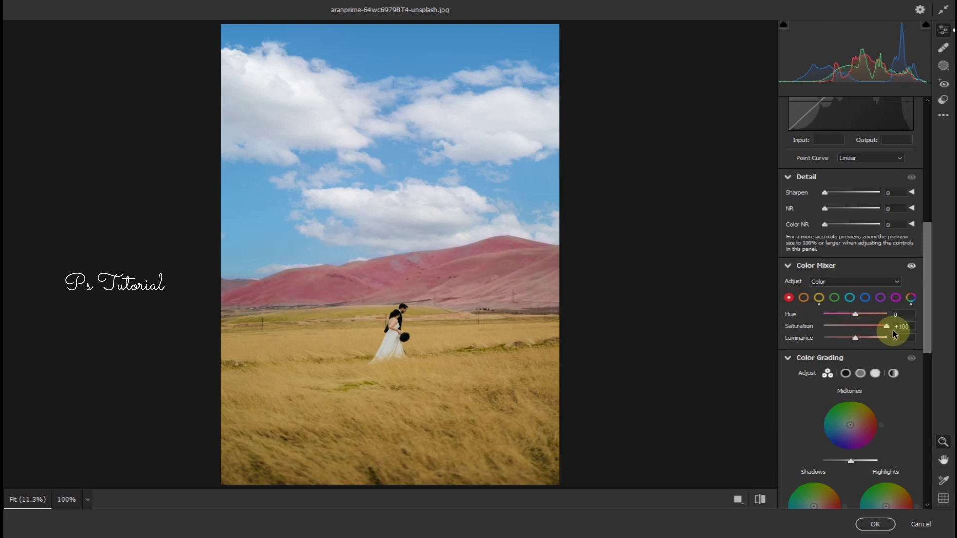
left_click_drag(886, 334, 876, 334)
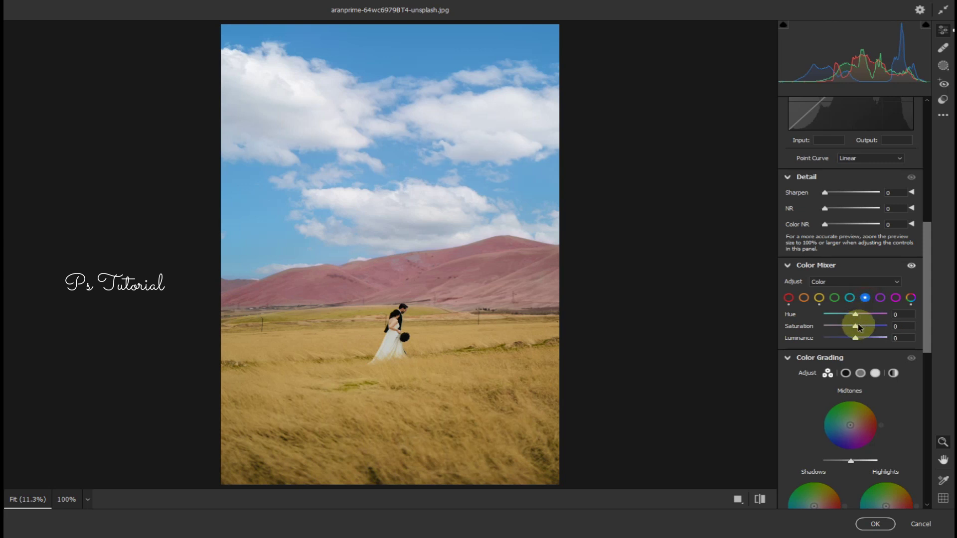
left_click_drag(859, 327, 867, 332)
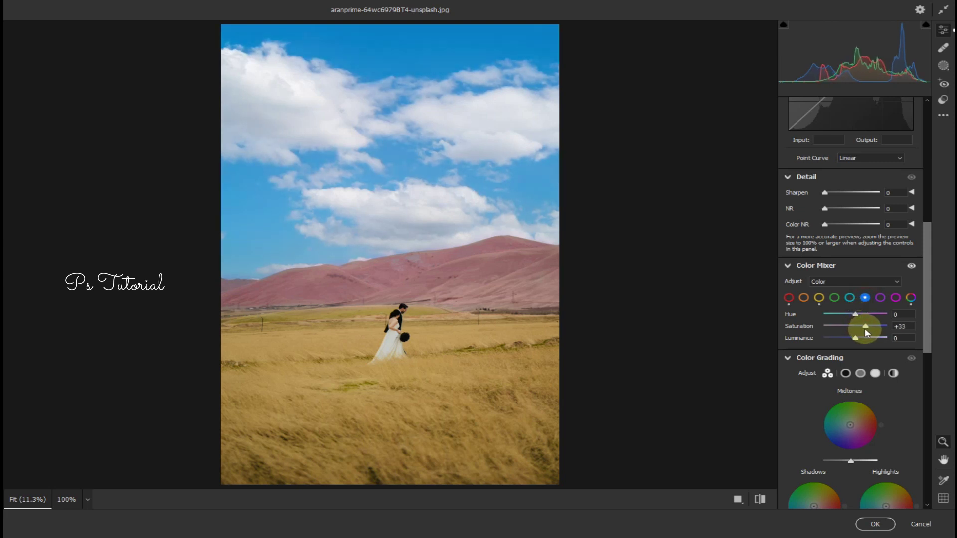
- Reset the yellow hue to 0, set yellow saturation to +78, and apply
left_click(822, 299)
left_click_drag(856, 317, 844, 319)
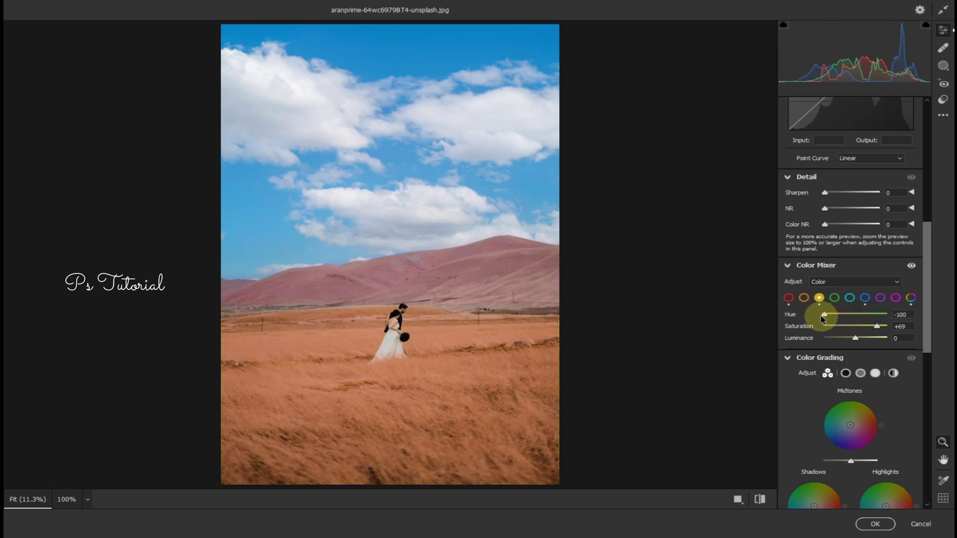
left_click_drag(818, 319, 894, 326)
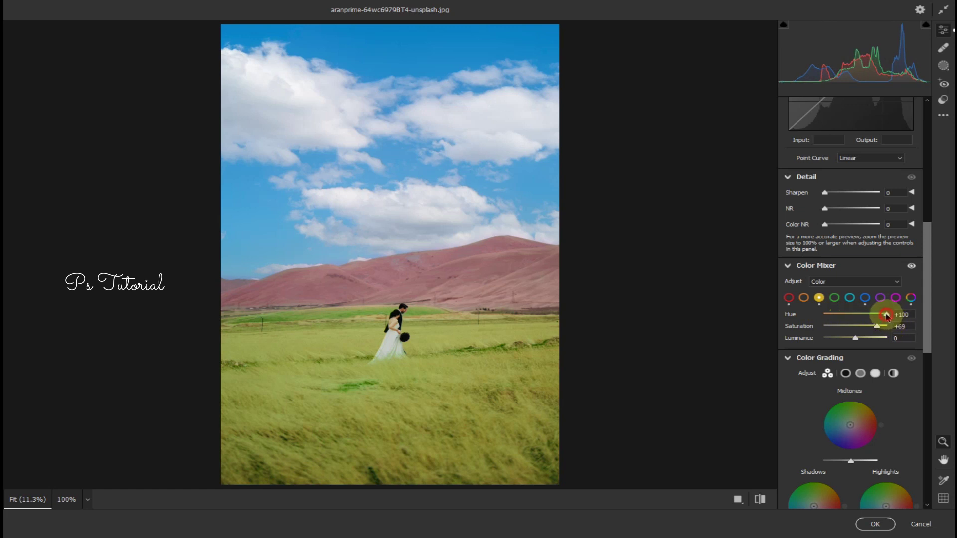
double_click(886, 315)
left_click_drag(878, 329, 890, 326)
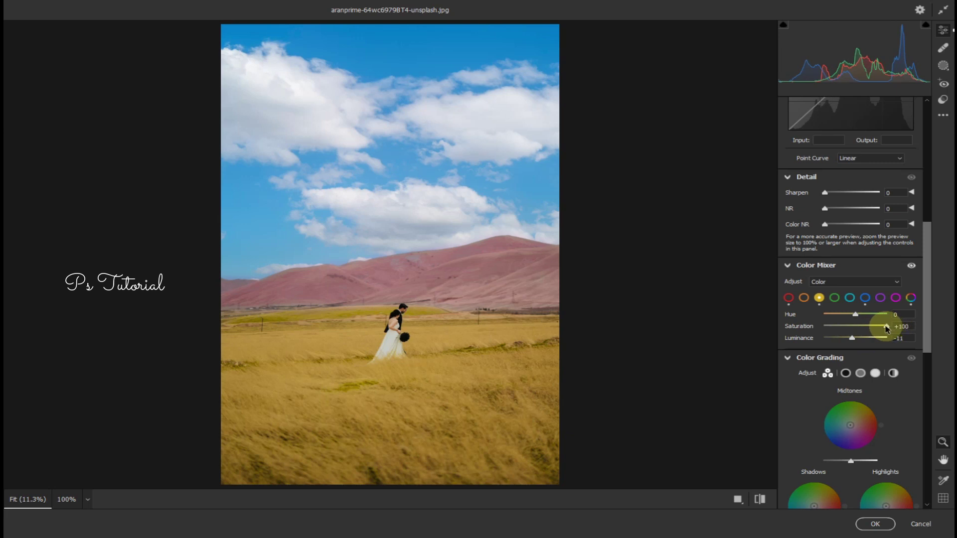
left_click_drag(881, 330, 879, 330)
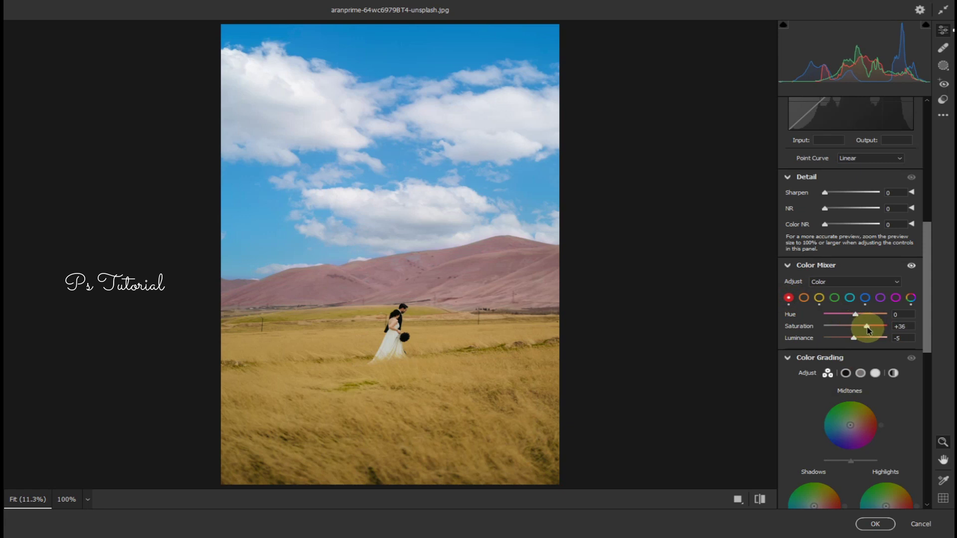
left_click(877, 524)
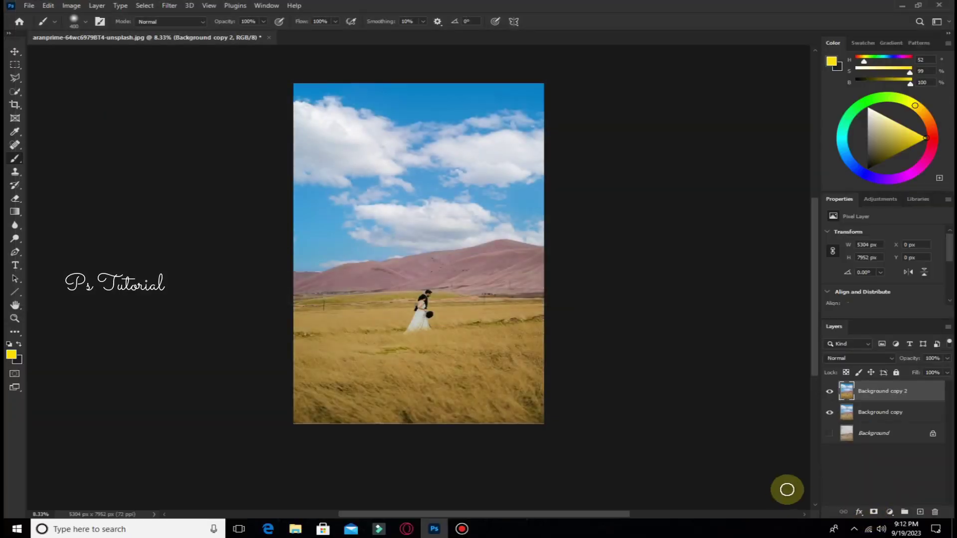
- Add a layer mask with black as the paint colour and zoom in on the couple
left_click(873, 512)
left_click(18, 345)
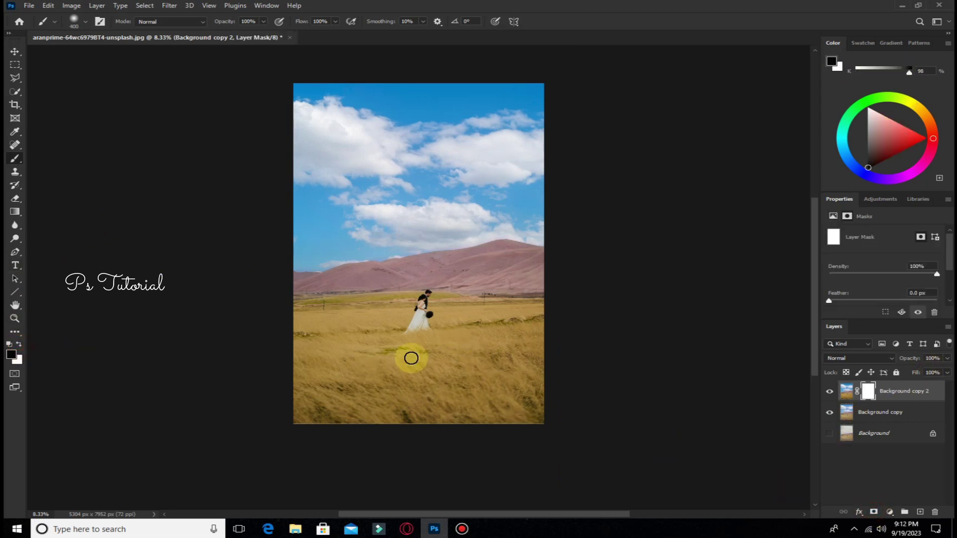
key("ctrl+plus")
key("ctrl+plus")
key("ctrl+plus")
key("ctrl+plus")
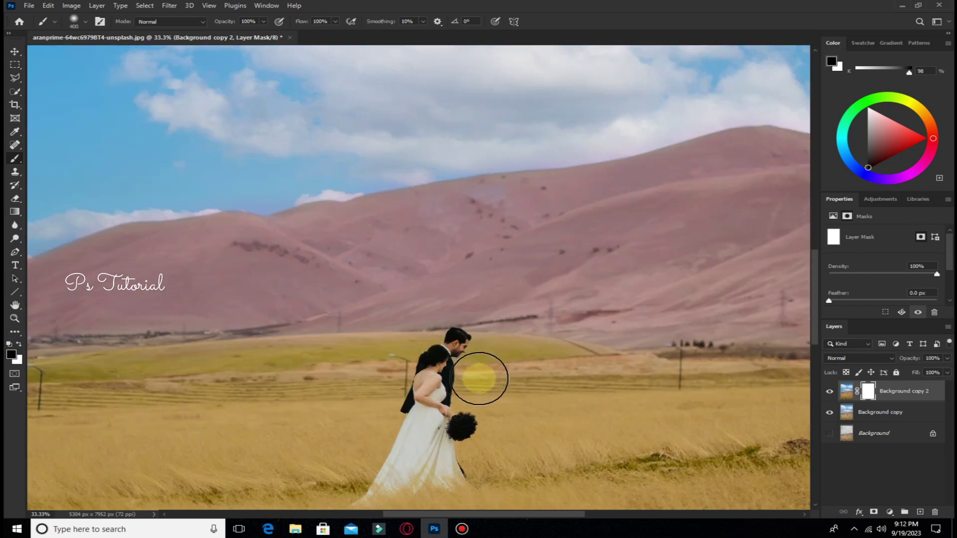
left_click_drag(472, 386, 474, 363)
key("ctrl+plus")
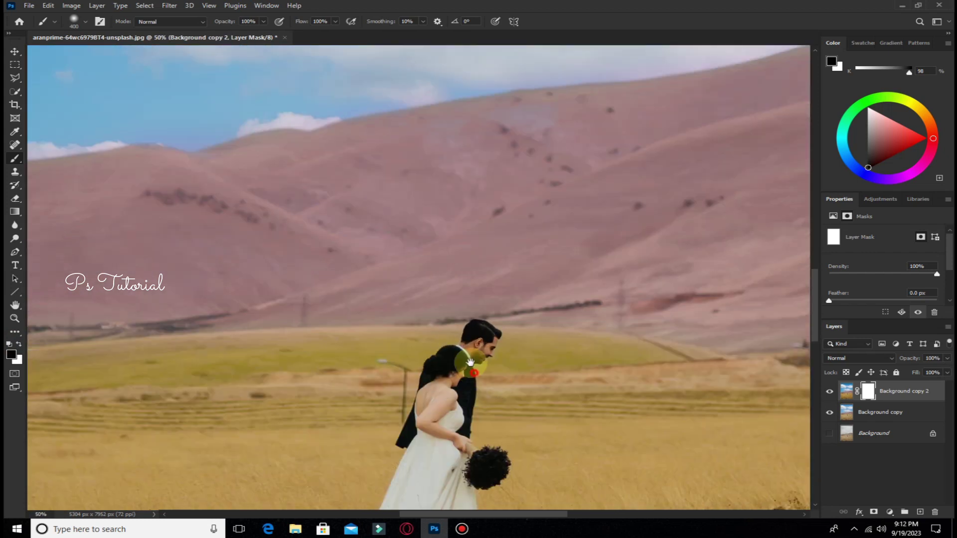
scroll(466, 349, "down", 3)
key("bracketleft")
key("bracketleft")
key("bracketleft")
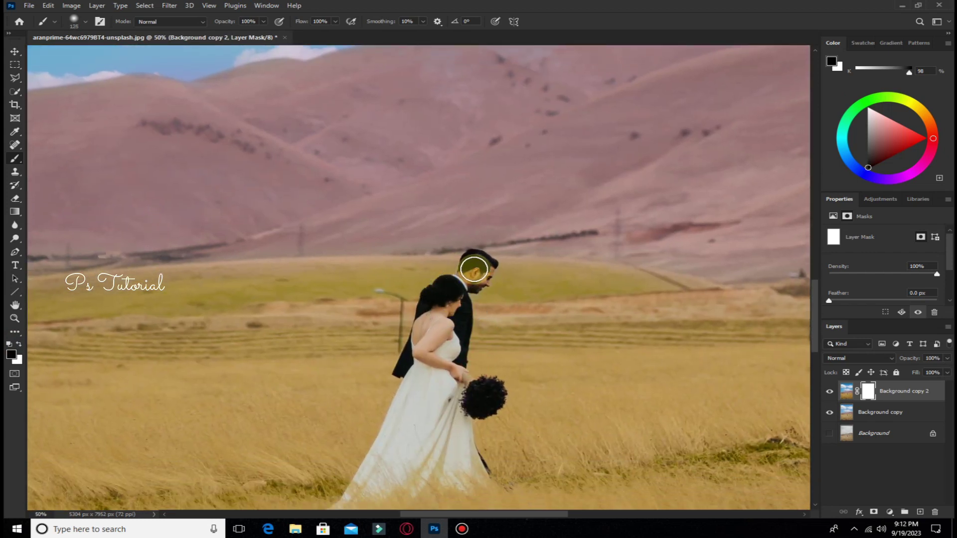
key("bracketleft")
- Paint out the boost on the groom's head and bride's hair and dress, then merge down
left_click_drag(474, 269, 460, 311)
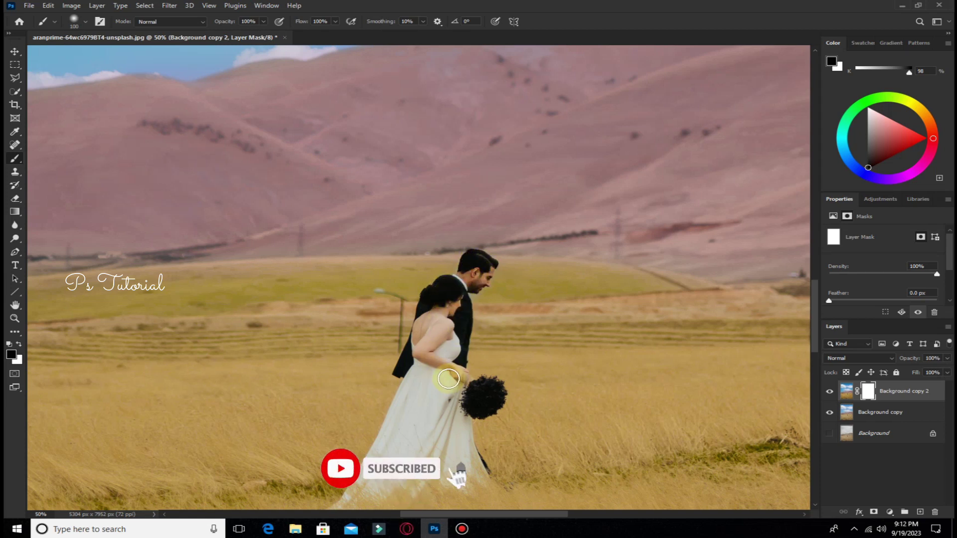
mouse_move(460, 311)
left_mouse_down()
mouse_move(424, 335)
mouse_move(452, 333)
mouse_move(473, 264)
mouse_move(408, 376)
left_mouse_up()
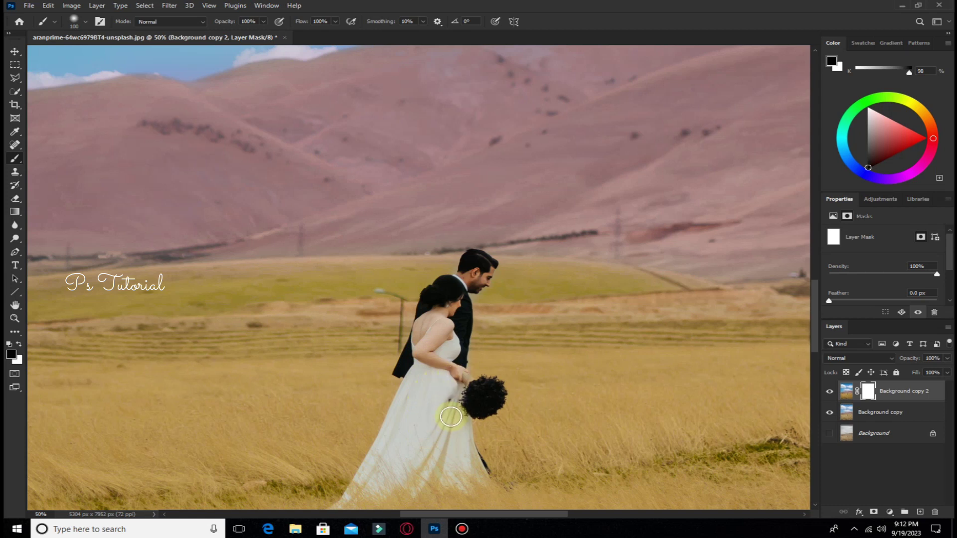
mouse_move(458, 413)
left_mouse_down()
mouse_move(462, 435)
mouse_move(437, 372)
mouse_move(421, 411)
mouse_move(430, 360)
mouse_move(474, 438)
mouse_move(482, 428)
mouse_move(438, 303)
mouse_move(454, 285)
left_mouse_up()
key("bracketright")
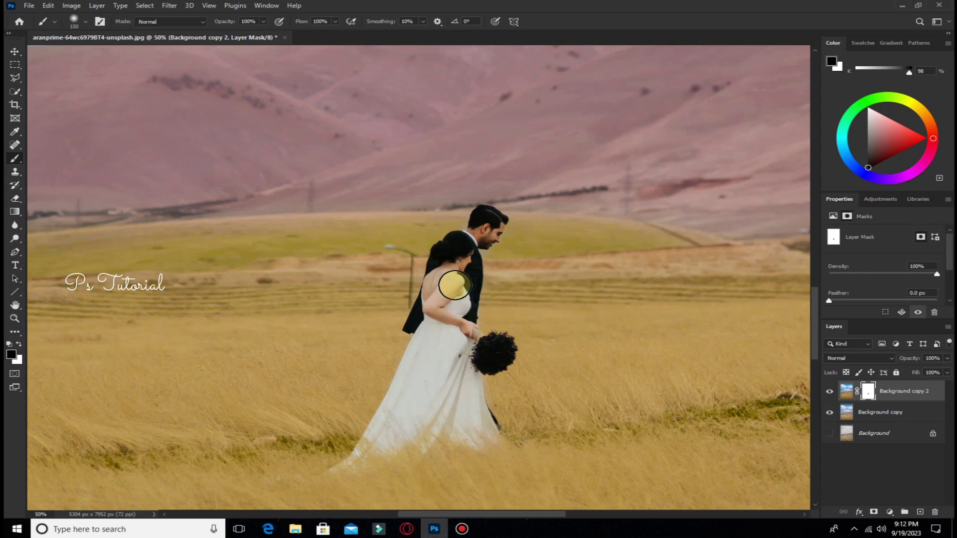
scroll(427, 346, "up", 5)
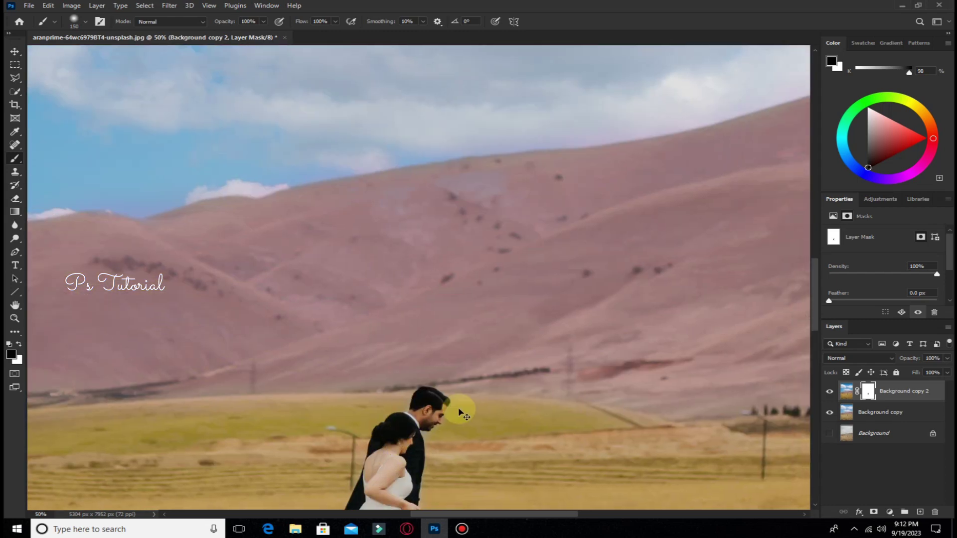
key("ctrl+minus")
key("ctrl+minus")
key("ctrl+minus")
key("ctrl+minus")
key("ctrl+minus")
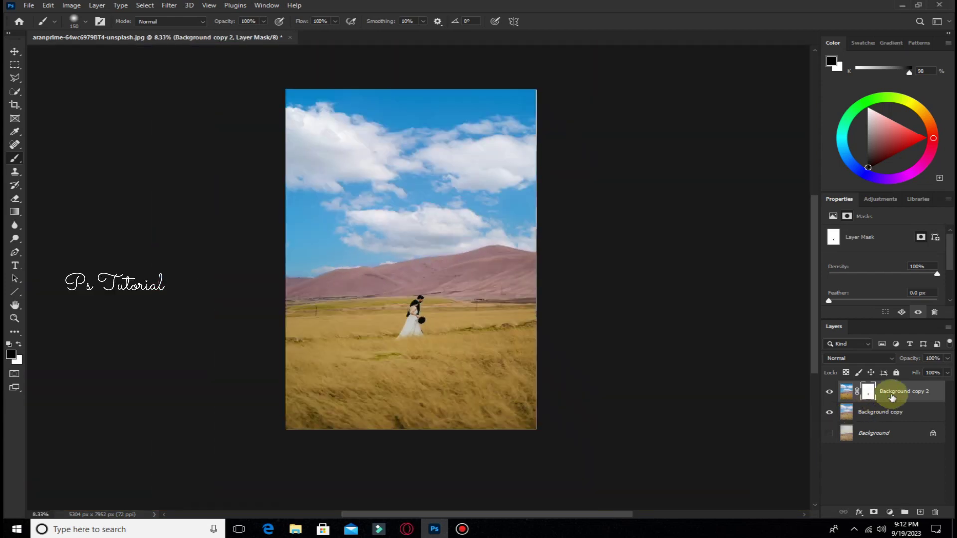
right_click(892, 396)
left_click(763, 386)
- Duplicate the merged layer and start a Radial Gradient mask in the Camera Raw Filter
left_click_drag(903, 391, 922, 511)
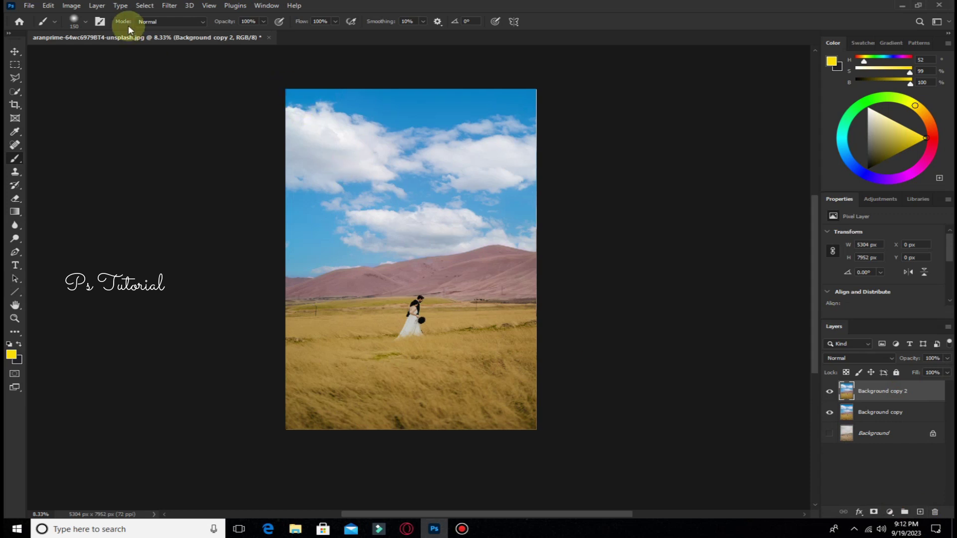
left_click(169, 5)
left_click(198, 83)
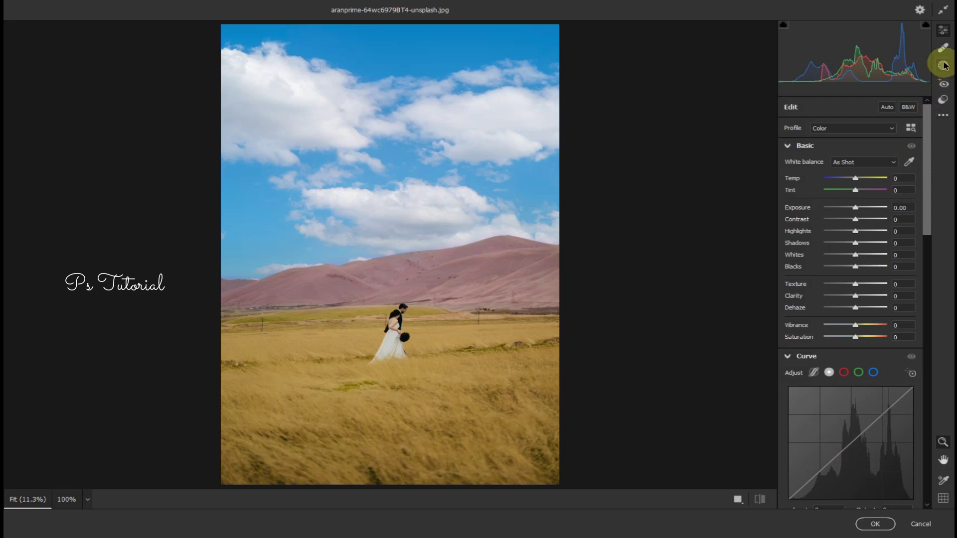
left_click(942, 65)
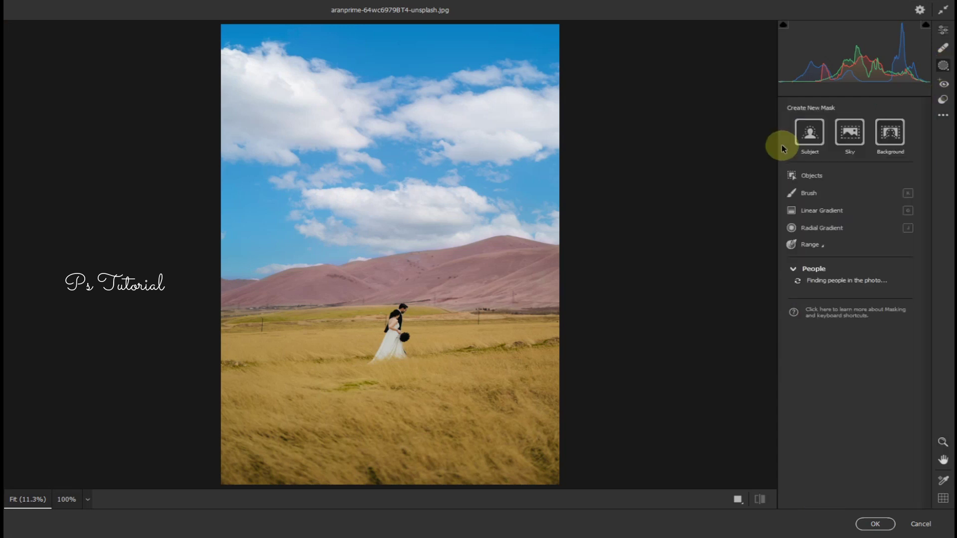
left_click(820, 228)
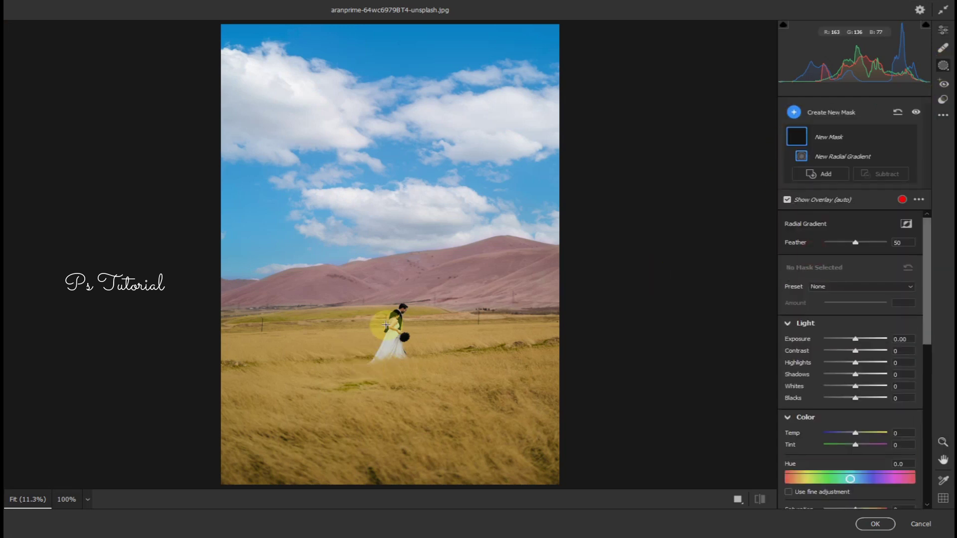
- Draw an oval around the couple and raise its Whites to +58
mouse_move(389, 324)
left_mouse_down()
mouse_move(408, 349)
mouse_move(397, 328)
mouse_move(415, 338)
left_mouse_up()
left_click_drag(378, 368, 375, 372)
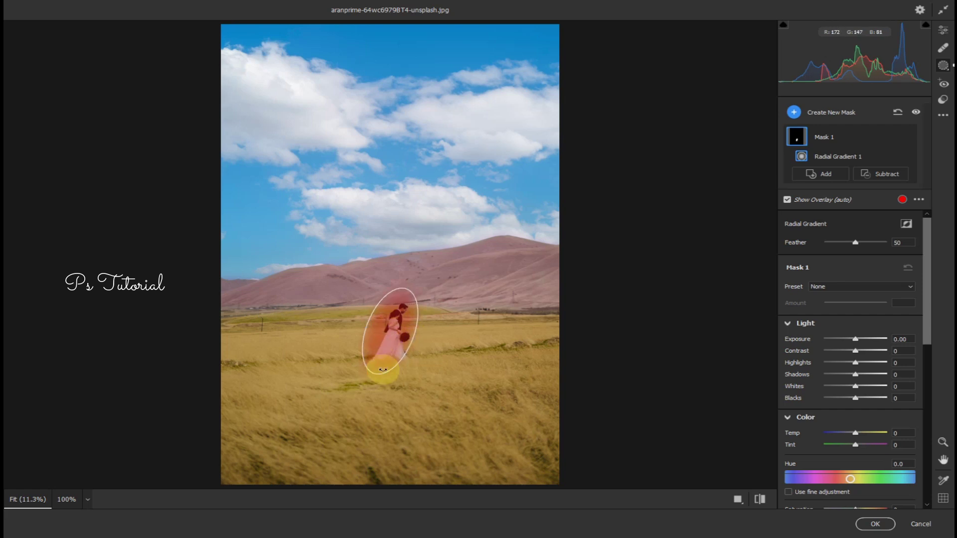
left_click_drag(410, 339, 417, 339)
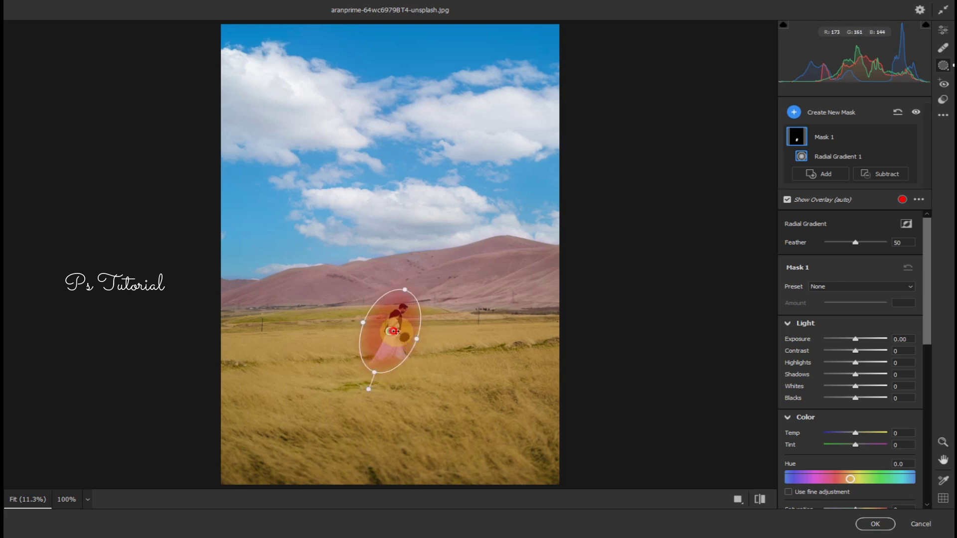
left_click(859, 386)
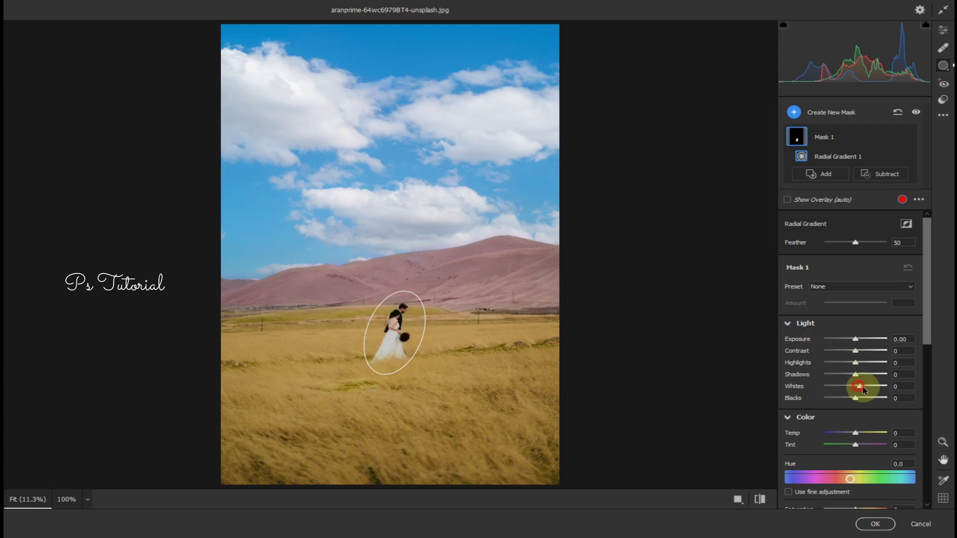
left_click_drag(860, 387, 878, 391)
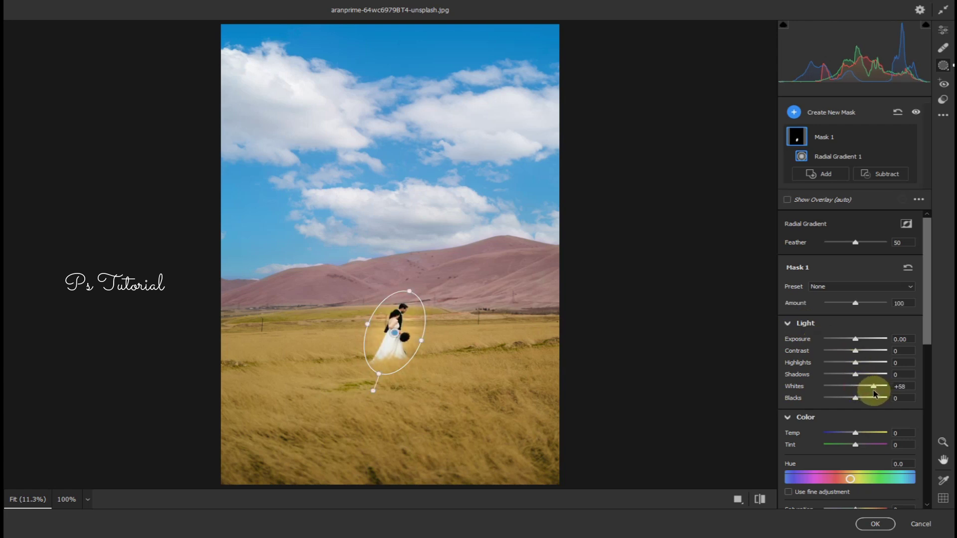
left_click(874, 523)
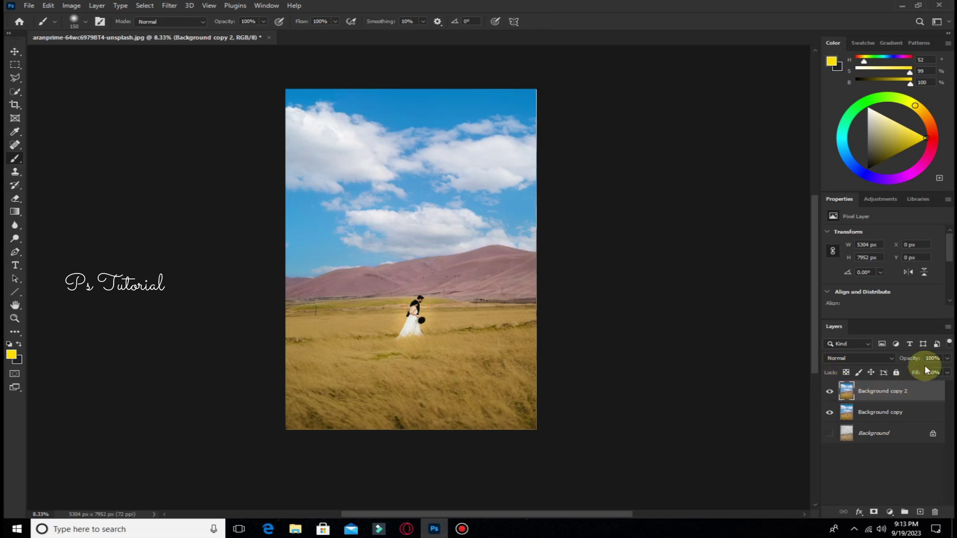
- Set Background copy 2 to 87% opacity and merge it down into Background copy
left_click(947, 358)
left_click_drag(938, 371, 939, 372)
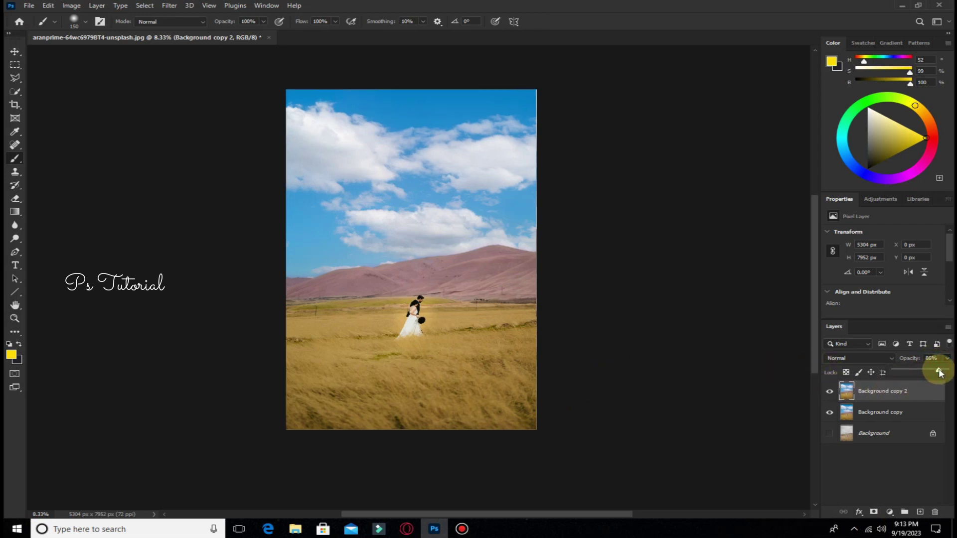
left_click(890, 394)
right_click(891, 394)
left_click(763, 386)
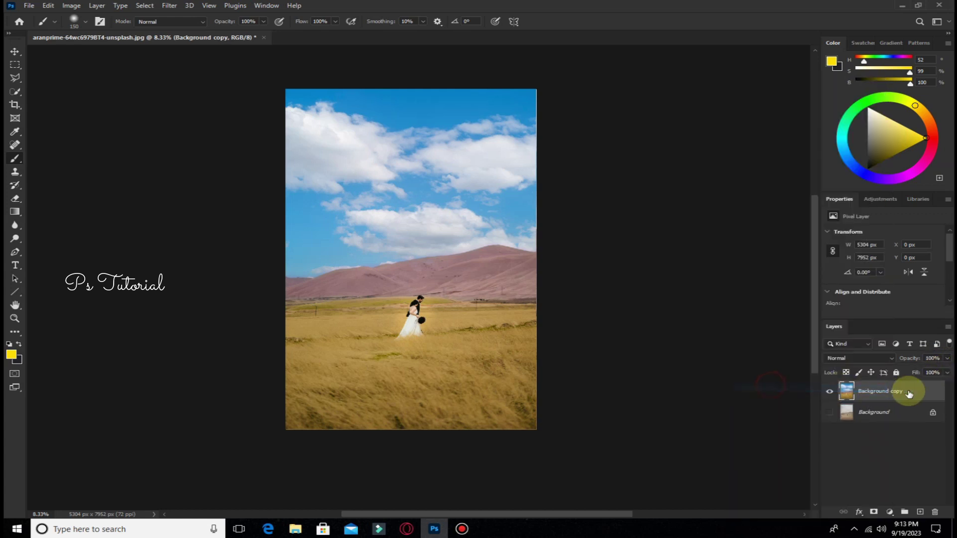
- Duplicate the merged Background copy layer and apply the Camera Raw Filter to the copy
left_click_drag(910, 391, 921, 512)
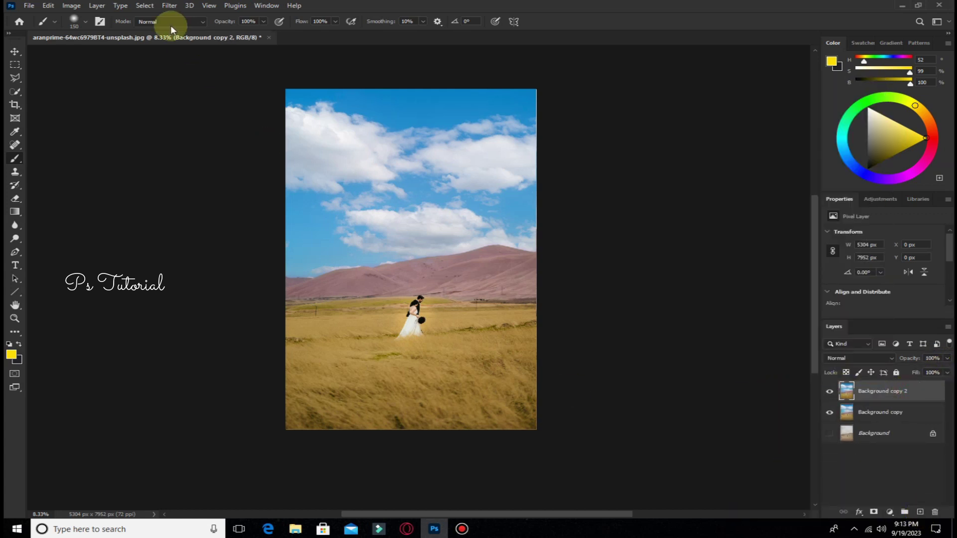
left_click(169, 6)
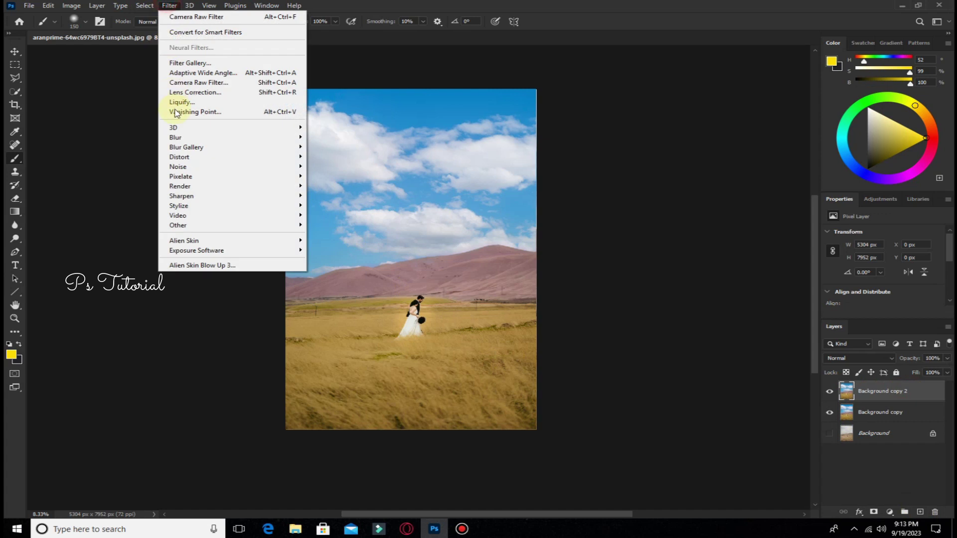
left_click(210, 86)
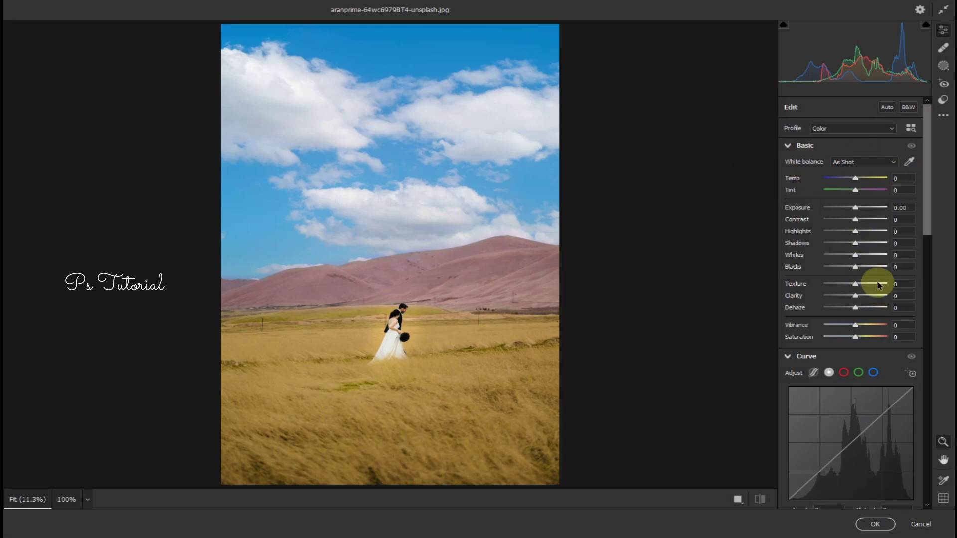
- Darken the photo's edges with an Optics Vignette of -100
scroll(869, 334, "down", 3)
scroll(837, 337, "down", 5)
scroll(833, 282, "down", 5)
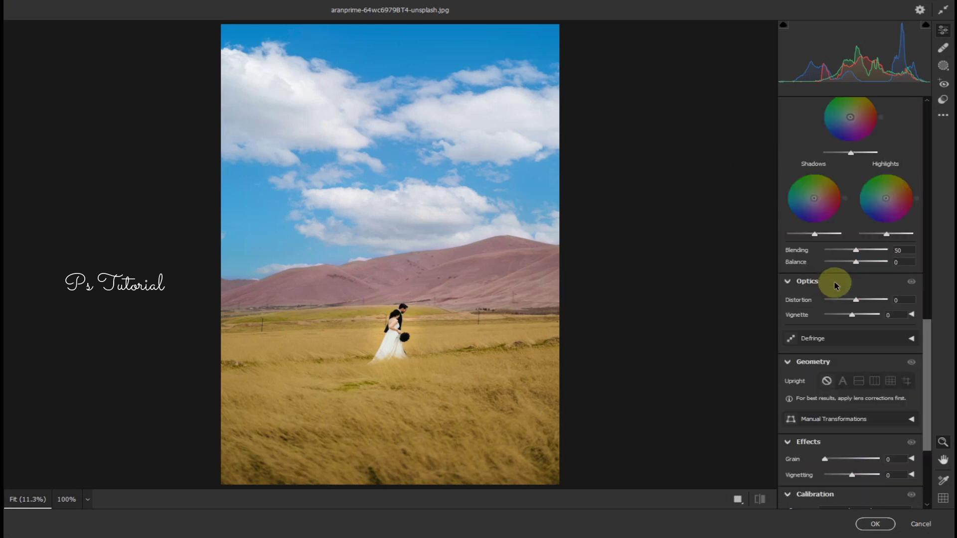
scroll(829, 312, "down", 2)
left_click_drag(849, 355, 815, 356)
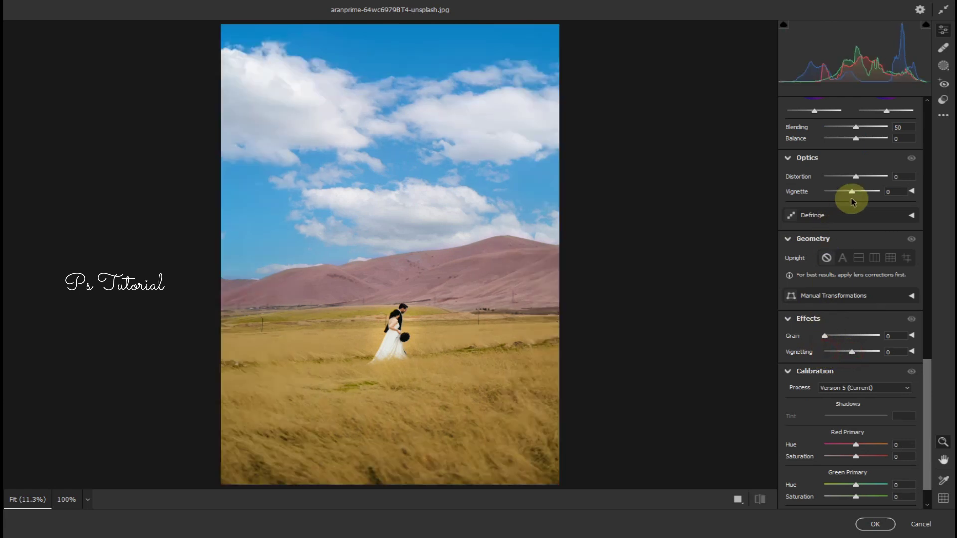
left_click_drag(846, 195, 818, 196)
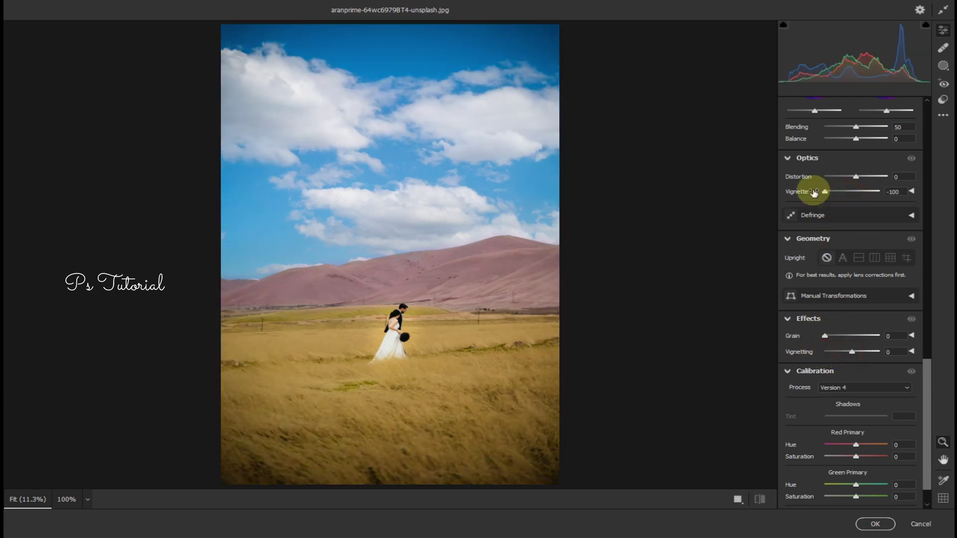
- In Color Mixer, raise Yellow Saturation to +31 and Blue Saturation to +9
scroll(839, 192, "up", 5)
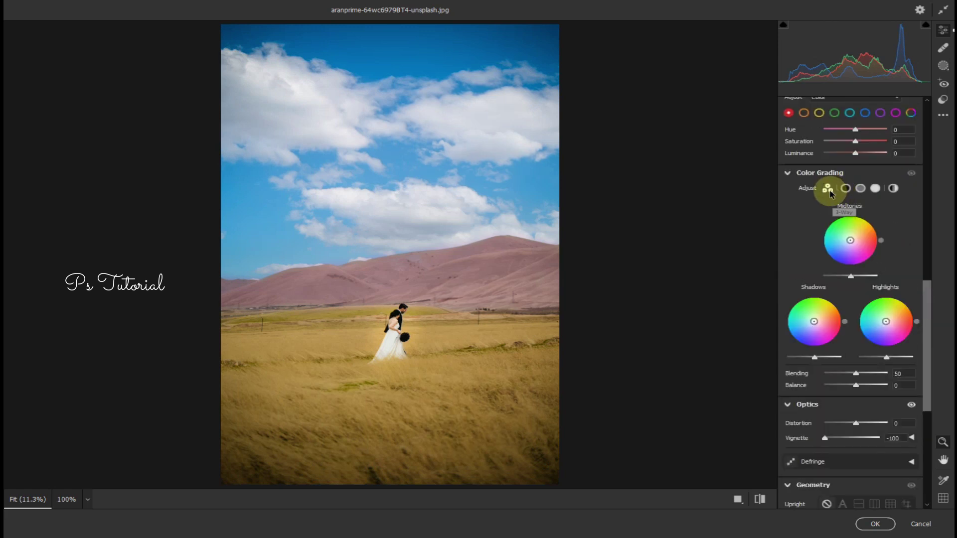
scroll(830, 177, "up", 2)
left_click(820, 176)
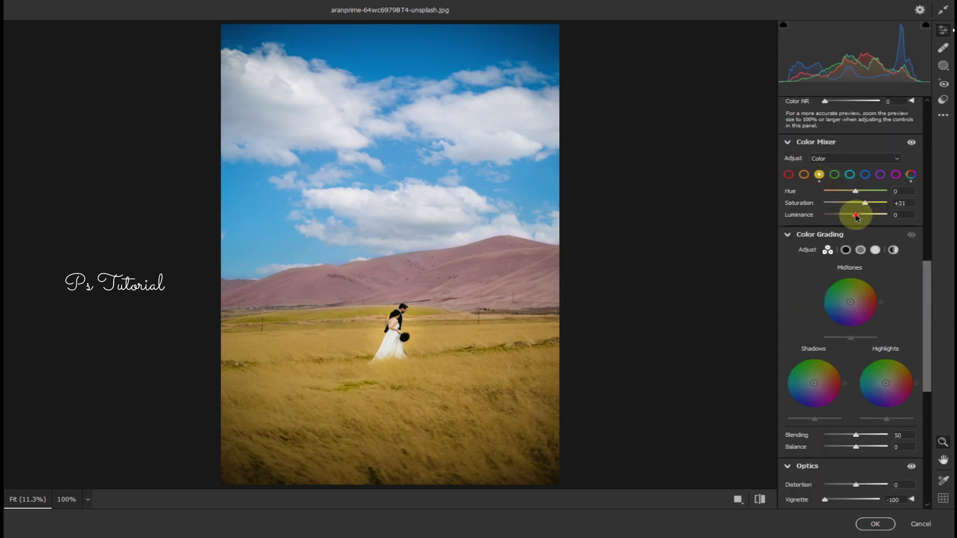
left_click(865, 175)
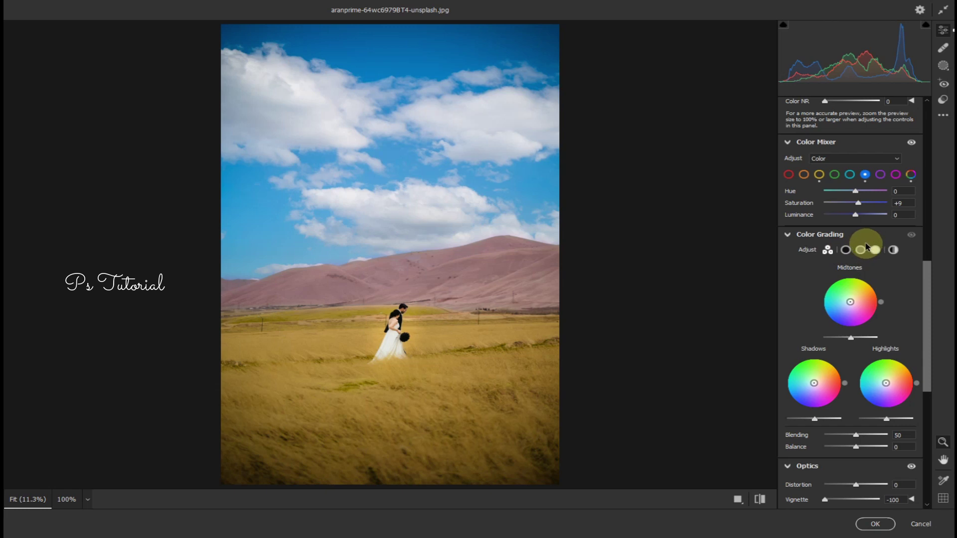
scroll(850, 299, "down", 4)
scroll(846, 249, "up", 2)
- Tint the midtones and shadows toward warm yellow on the Color Grading wheels
scroll(847, 224, "up", 1)
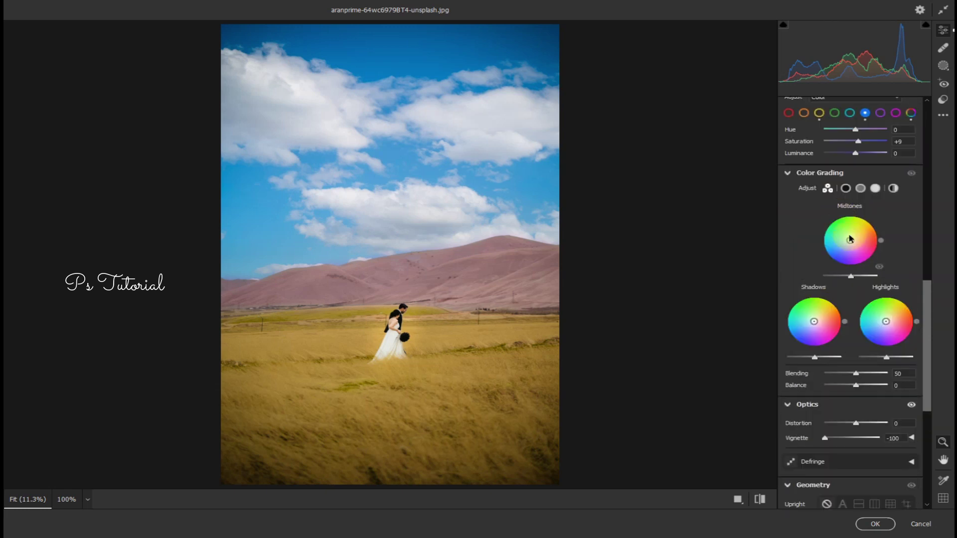
left_click_drag(878, 230, 868, 233)
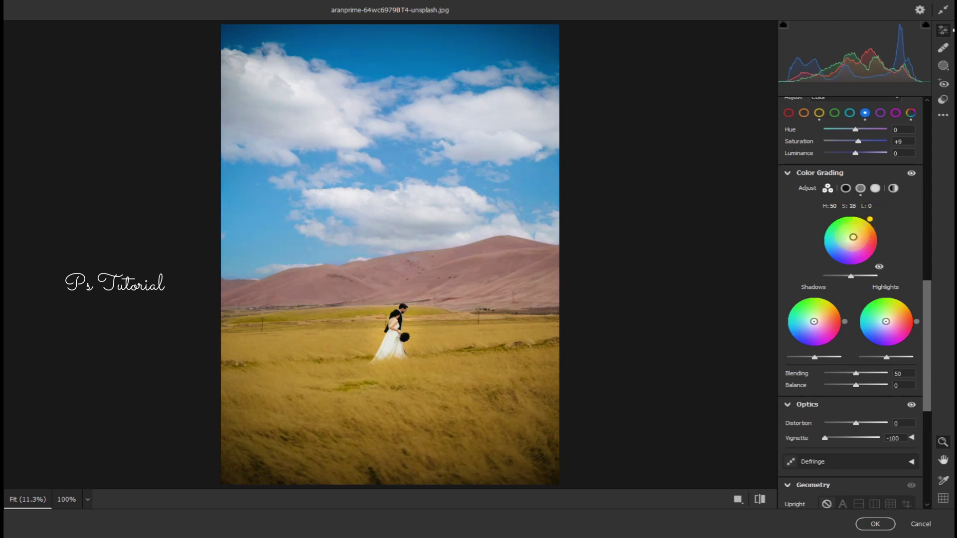
scroll(851, 250, "down", 3)
scroll(820, 287, "up", 1)
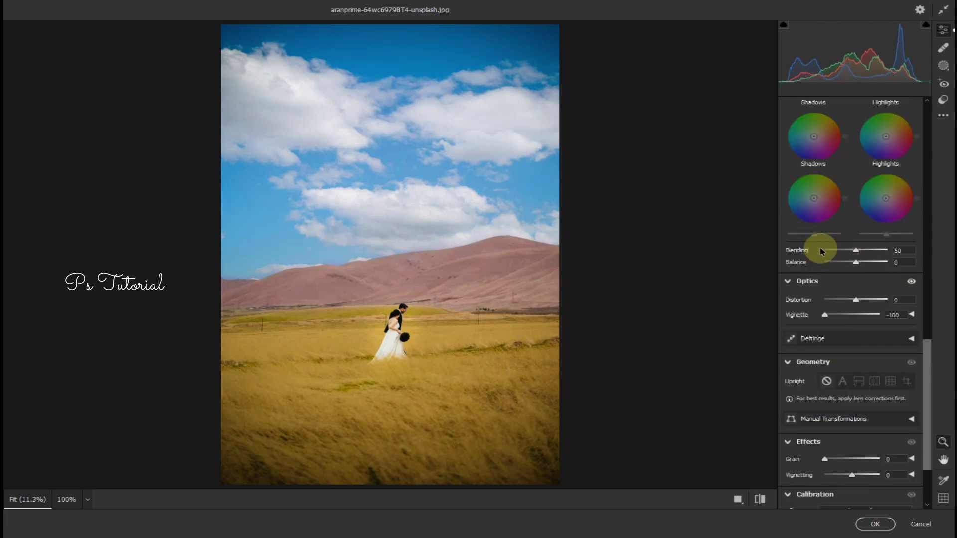
scroll(828, 264, "up", 1)
left_click_drag(852, 267, 835, 237)
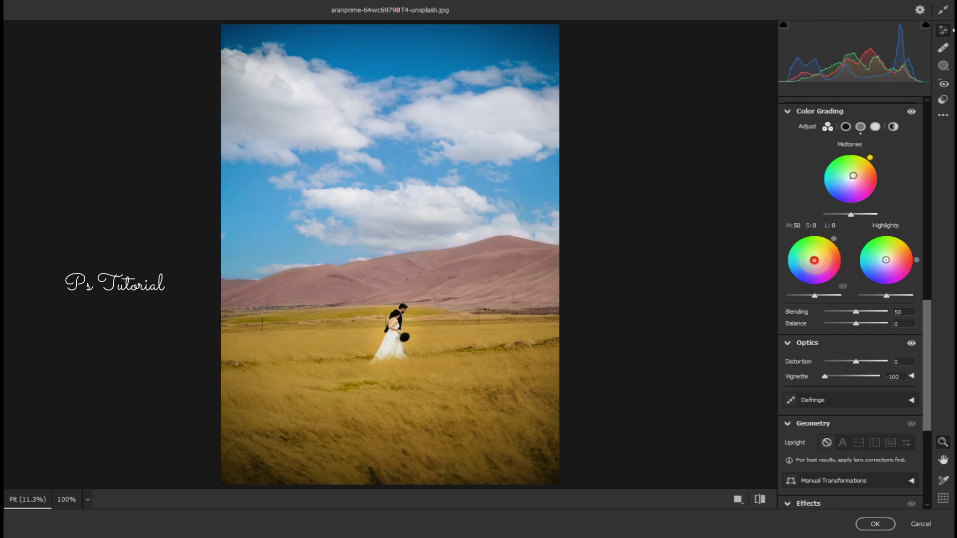
left_click_drag(814, 260, 834, 241)
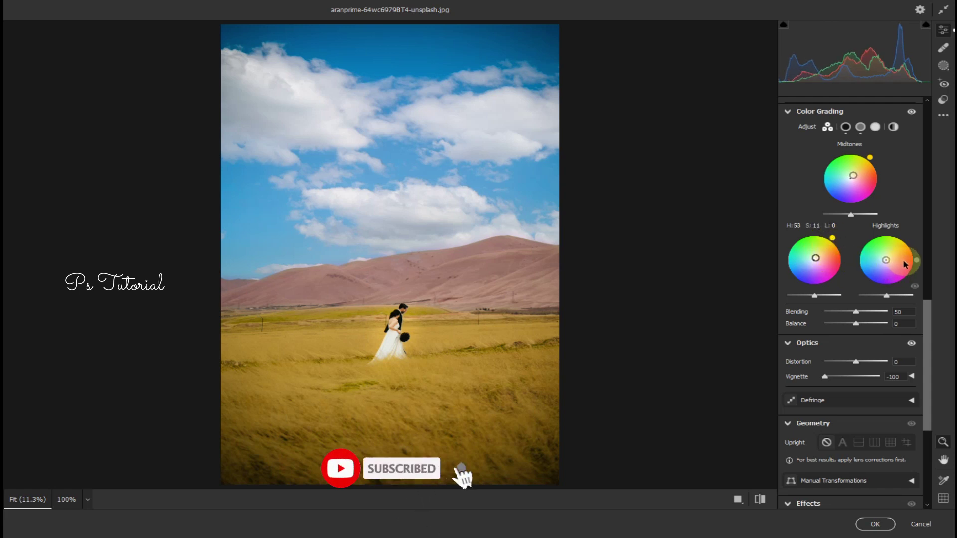
- Give the highlights a warm yellow tint and apply the Camera Raw edits
left_click_drag(917, 260, 905, 230)
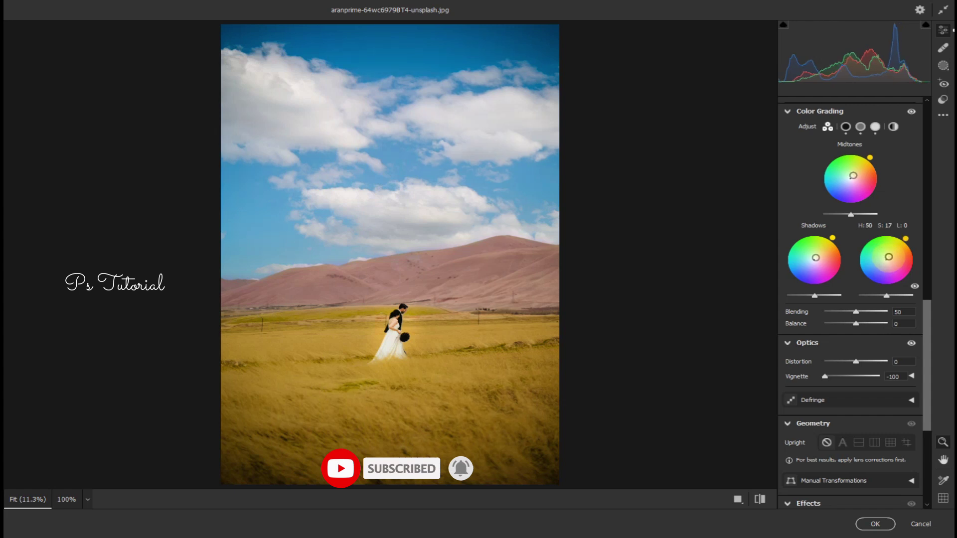
left_click_drag(904, 238, 908, 243)
scroll(907, 243, "up", 2)
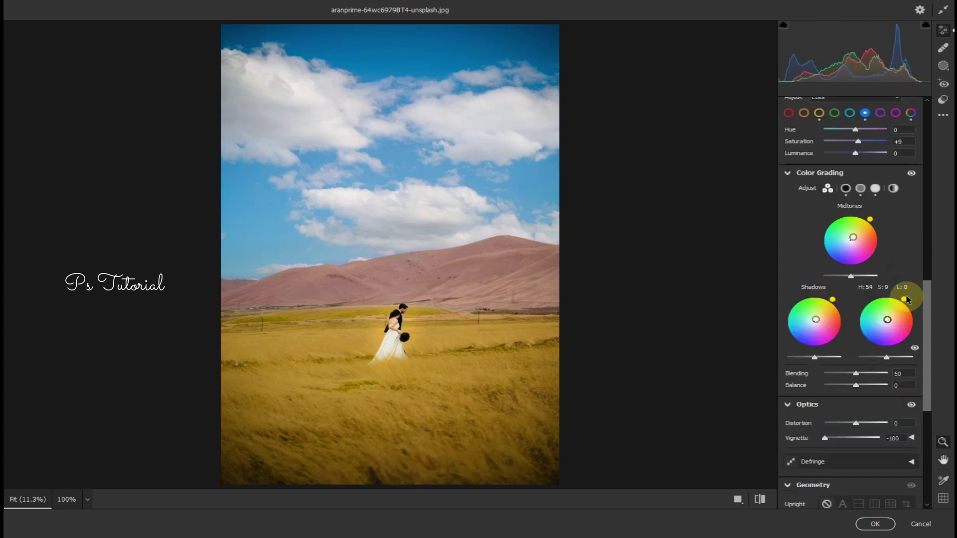
left_click(870, 525)
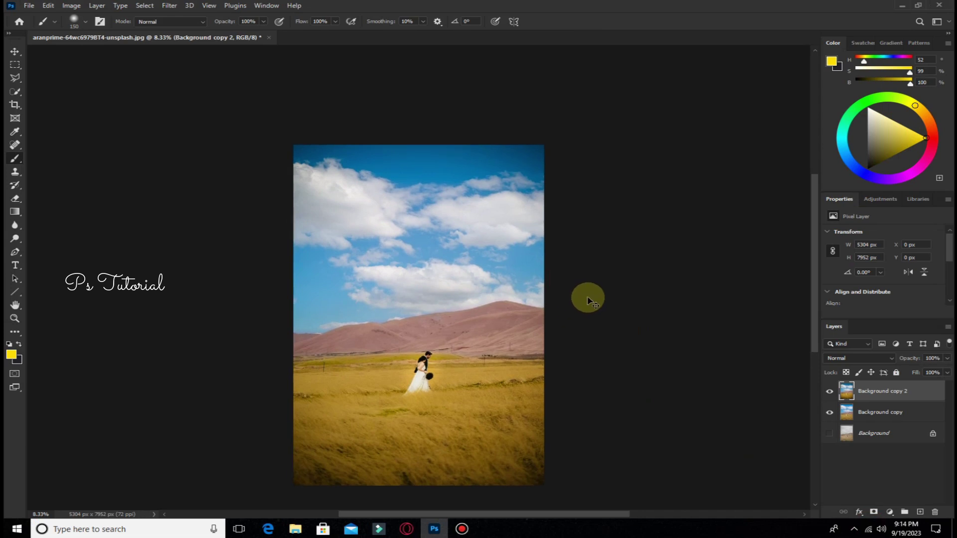
- Zoom in on the photo and add +5% Black to the Blacks with Selective Color
scroll(586, 297, "up", 1)
left_click_drag(541, 352, 566, 297)
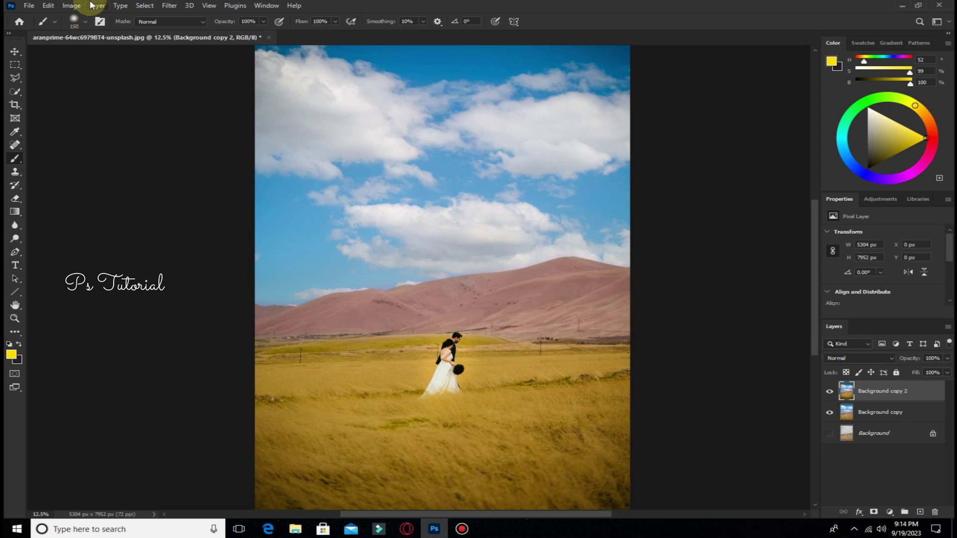
left_click(72, 6)
mouse_move(88, 32)
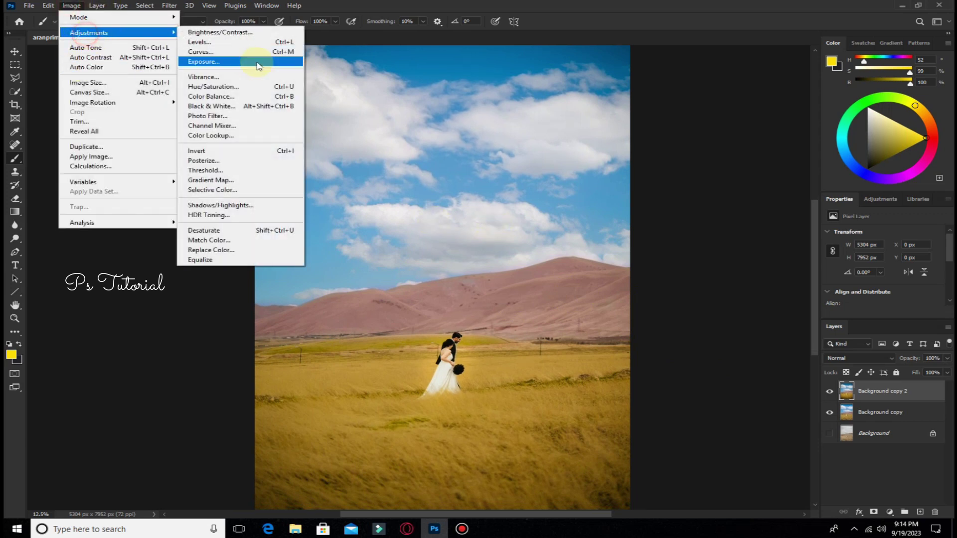
left_click(210, 190)
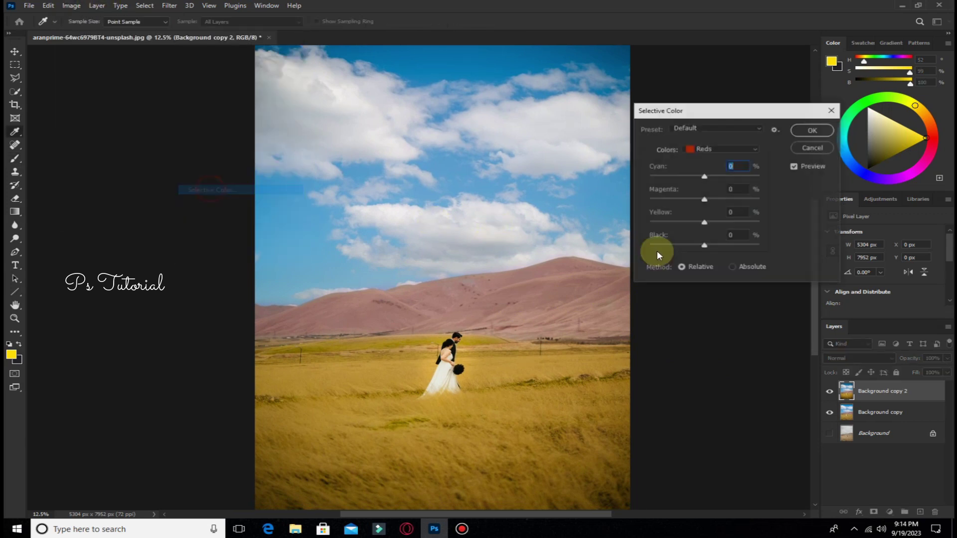
left_click(704, 149)
left_click(713, 236)
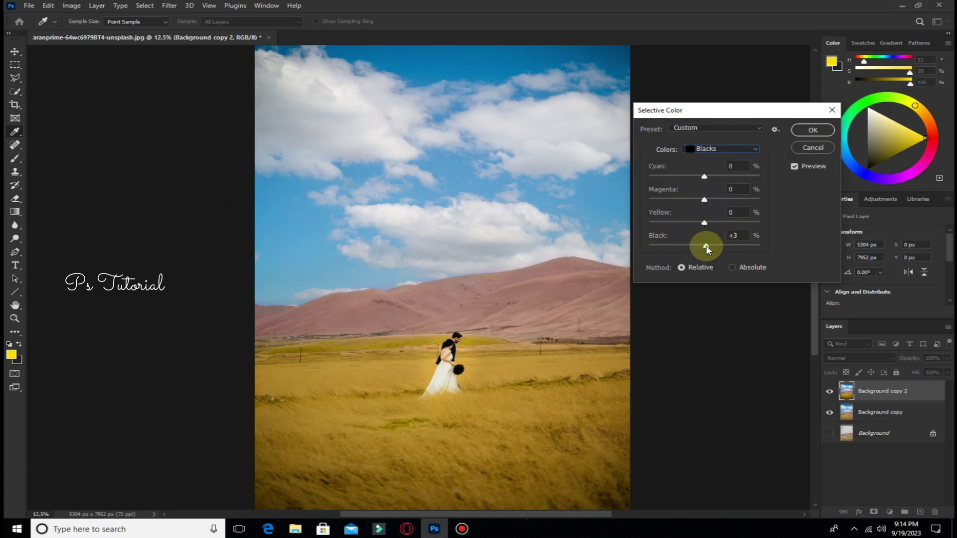
left_click(812, 130)
key("b")
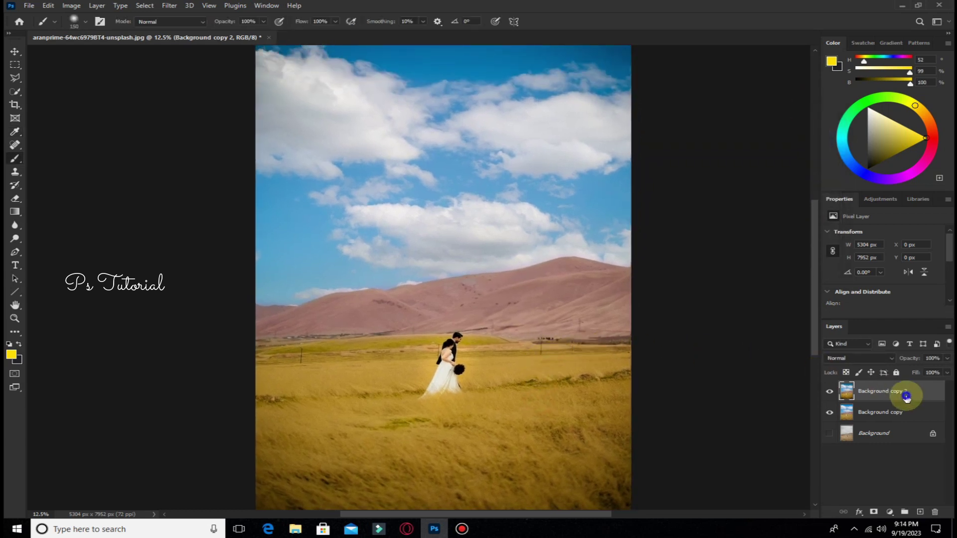
- Merge Background copy 2 down into Background copy
right_click(897, 394)
left_click(795, 393)
right_click(873, 391)
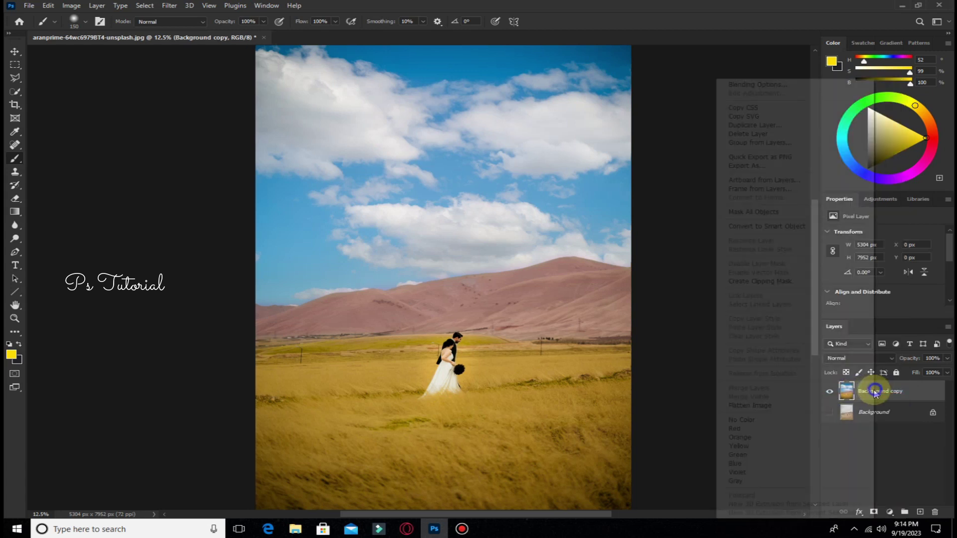
left_click(695, 397)
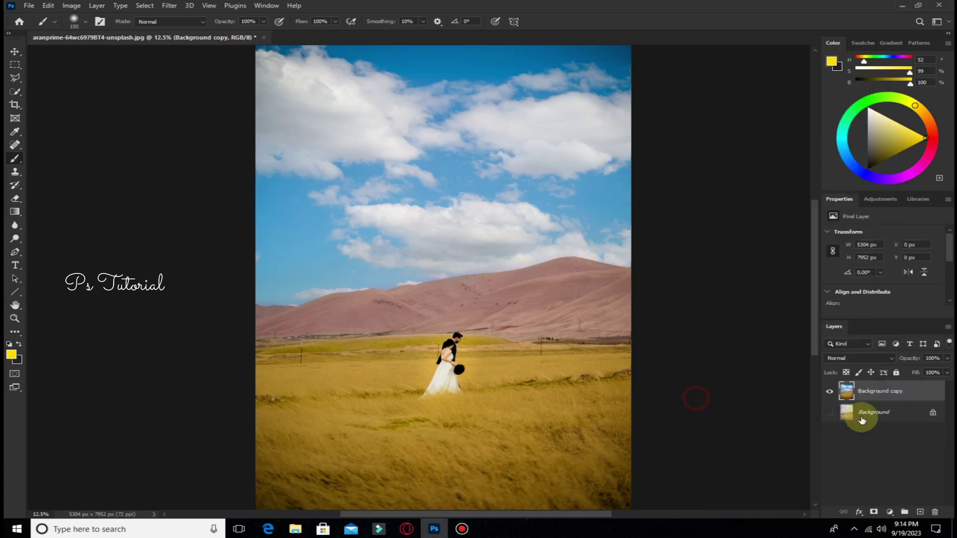
- Zoom out, show the original Background, and toggle the edited layer to compare before and after
key("ctrl+minus")
left_click(830, 412)
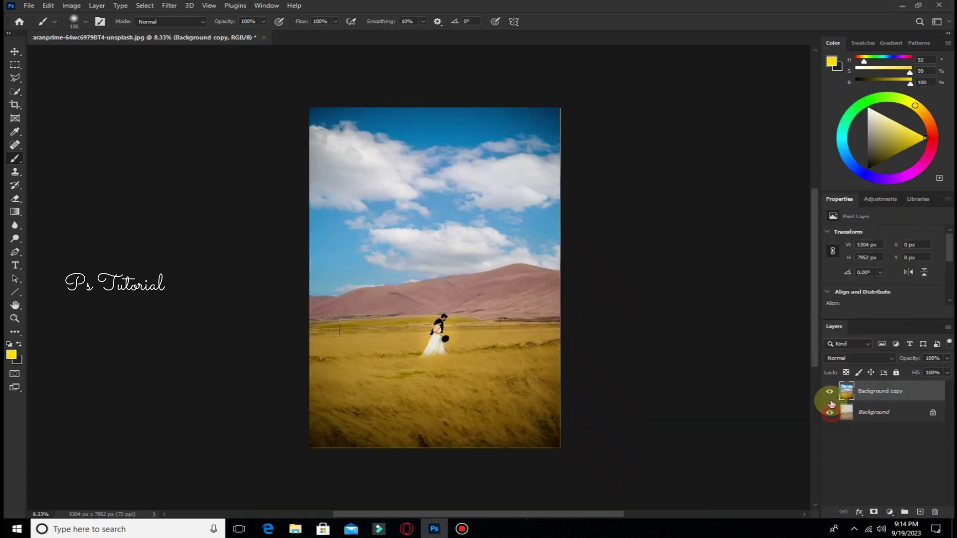
left_click(830, 392)
left_click(830, 392)
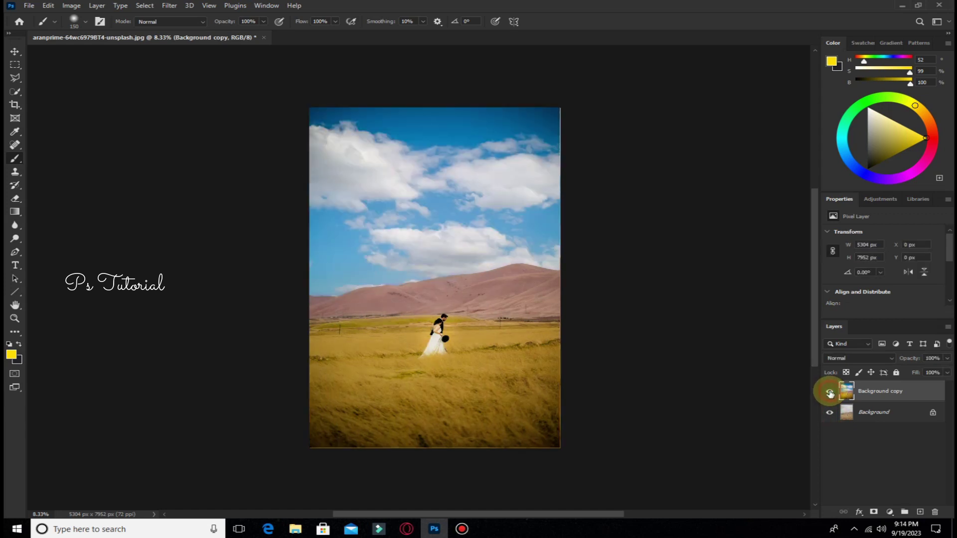
left_click(830, 393)
left_click(830, 393)
left_click(830, 393)
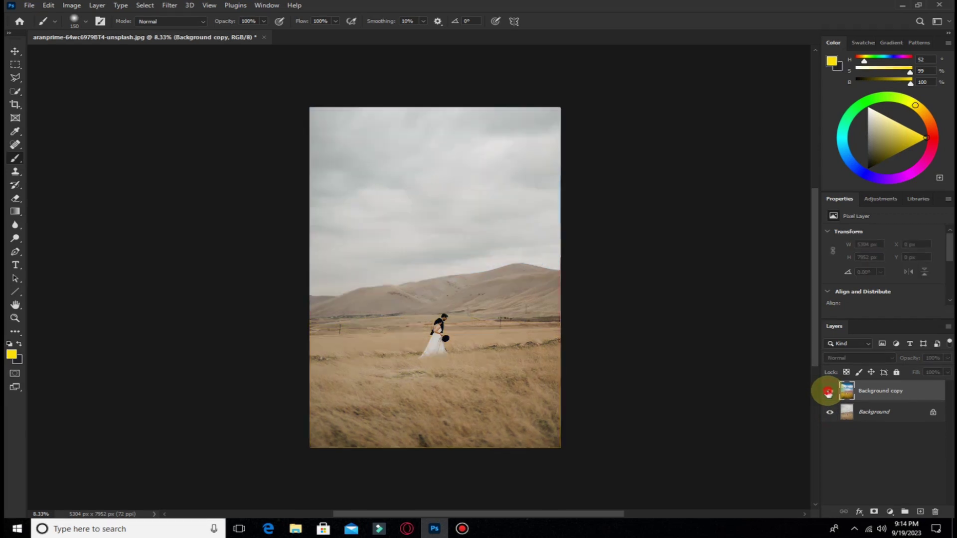